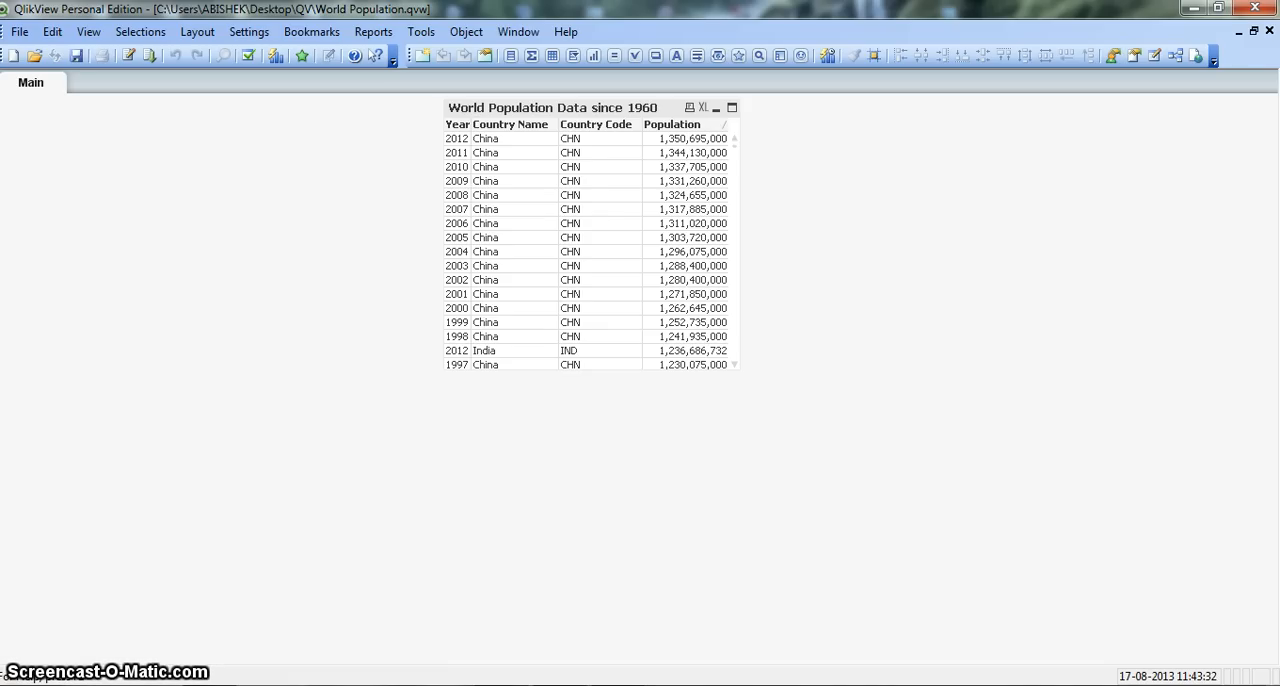
Step: Review the chart types offered for a new chart object, and close the wizard without creating a chart
right_click(921, 311)
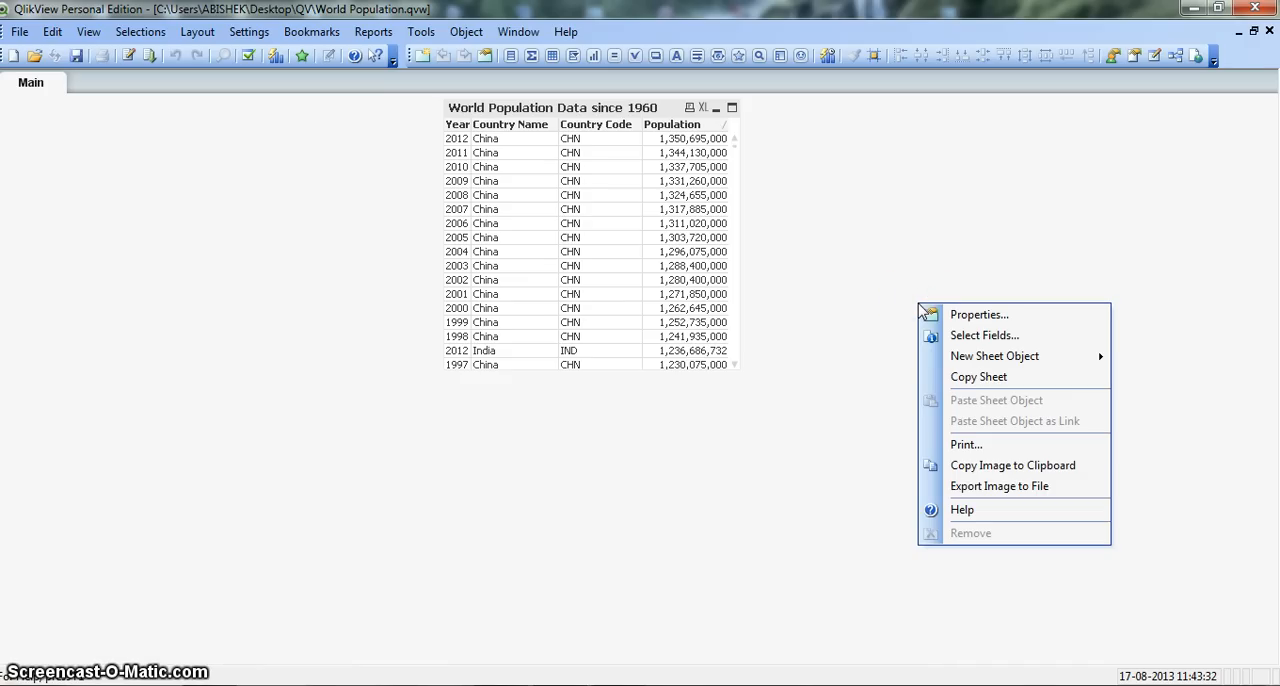
click(955, 362)
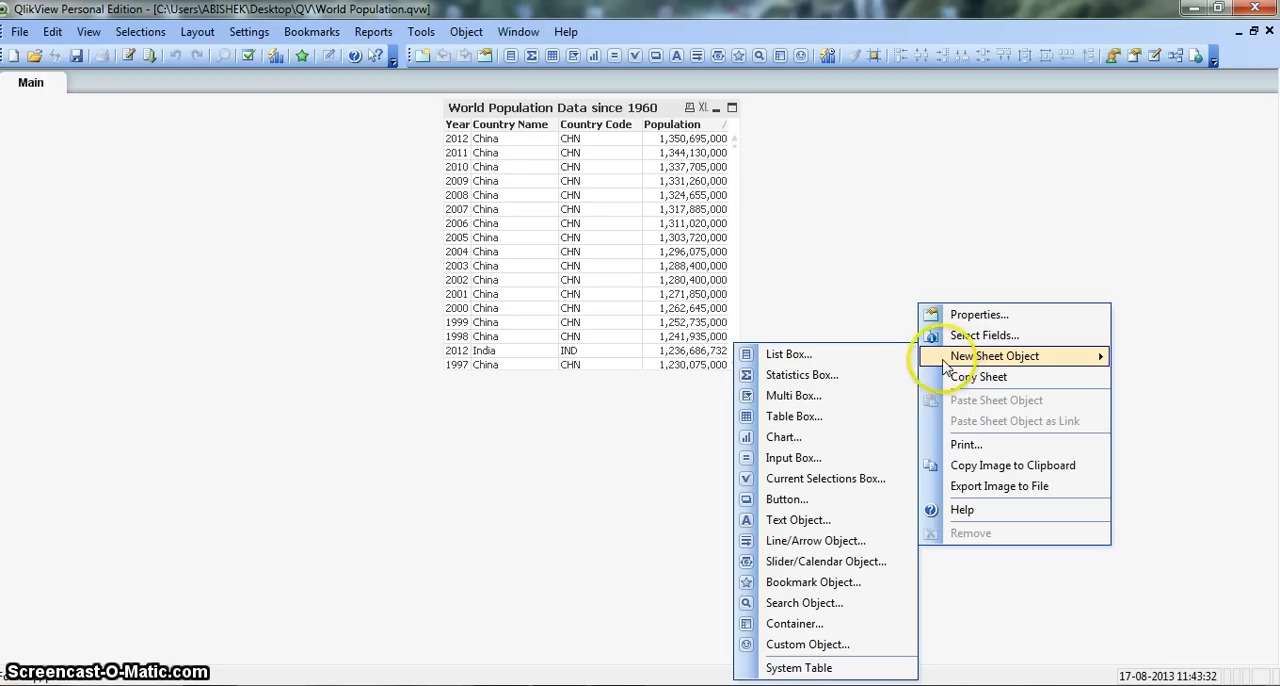
click(885, 438)
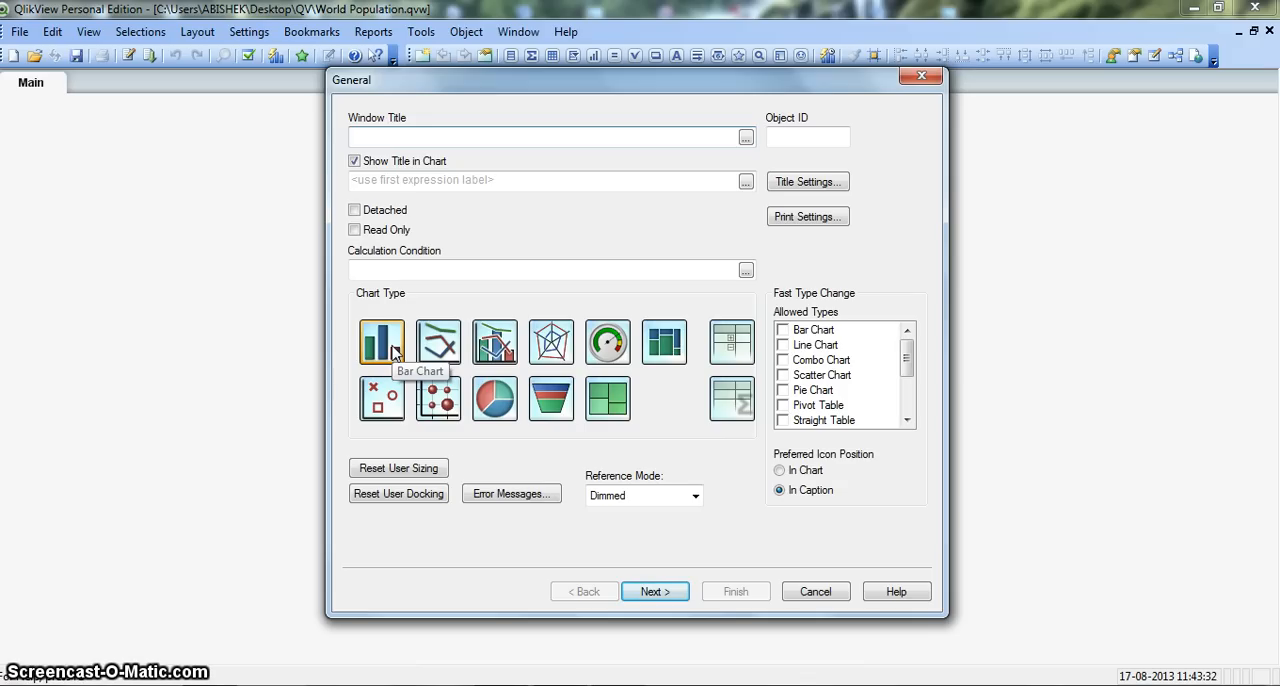
click(441, 345)
click(733, 345)
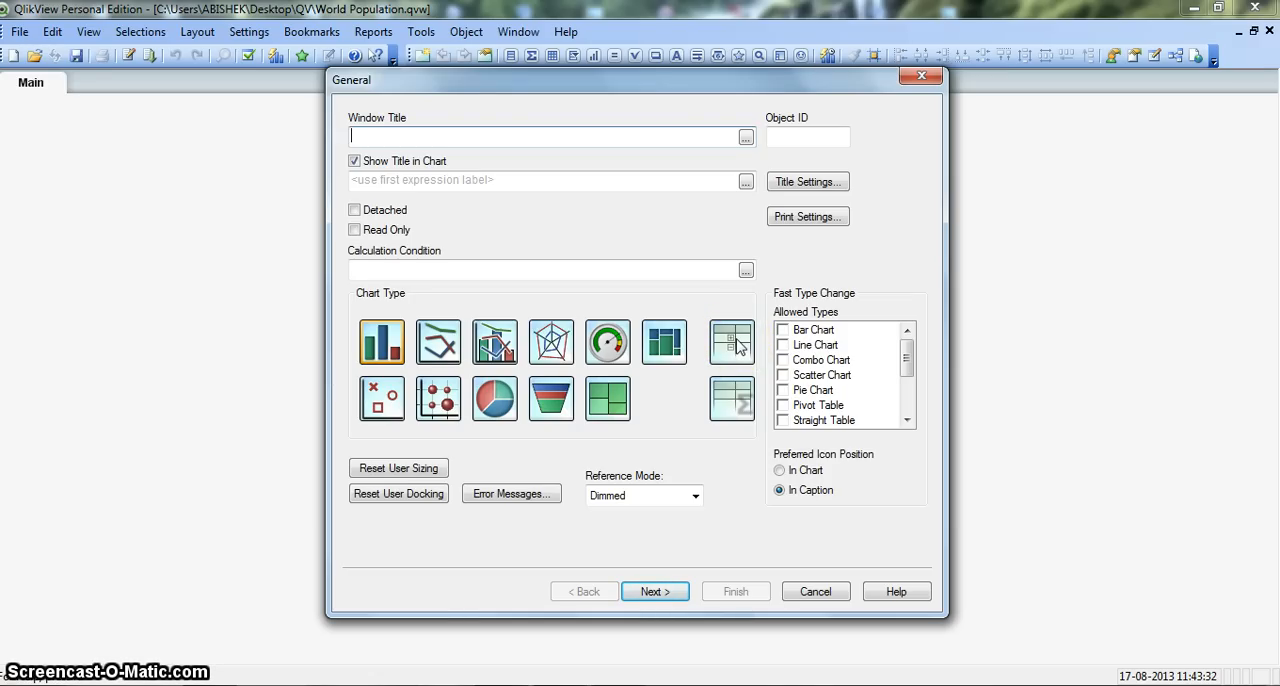
click(677, 410)
key(alt+p)
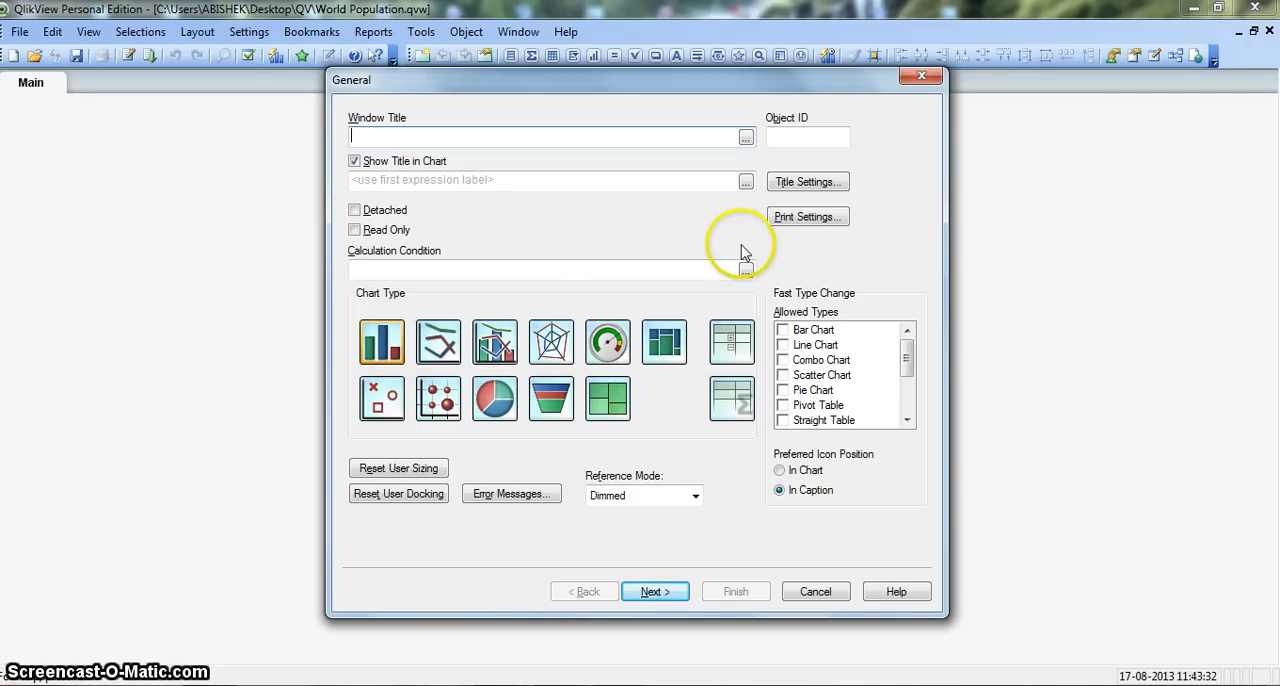
click(922, 80)
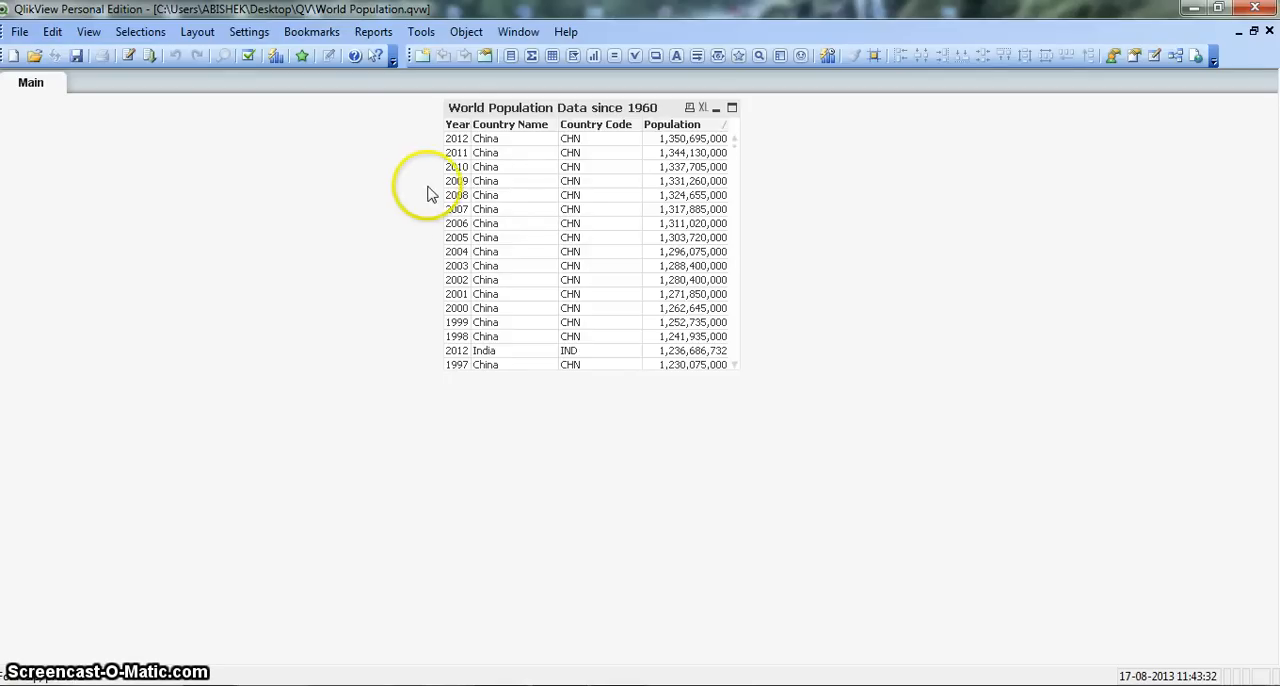
Step: Add a list box for the Country Name field to the Main sheet and move it slightly lower
right_click(291, 158)
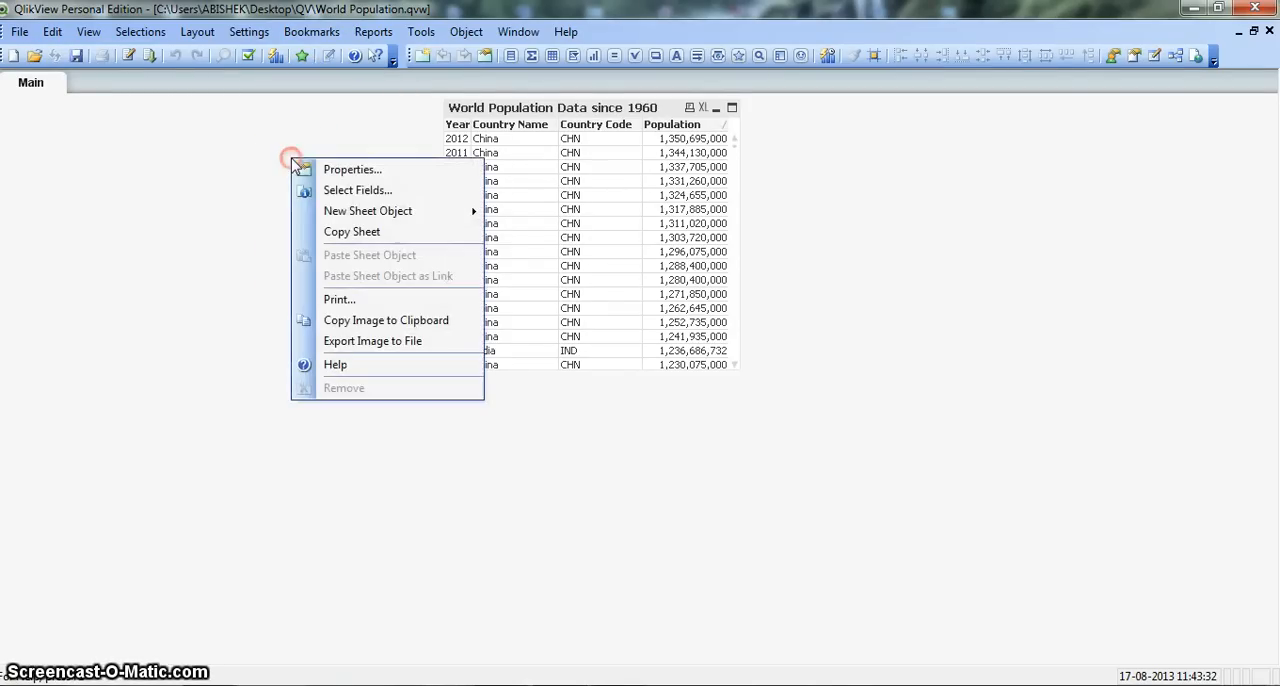
click(334, 189)
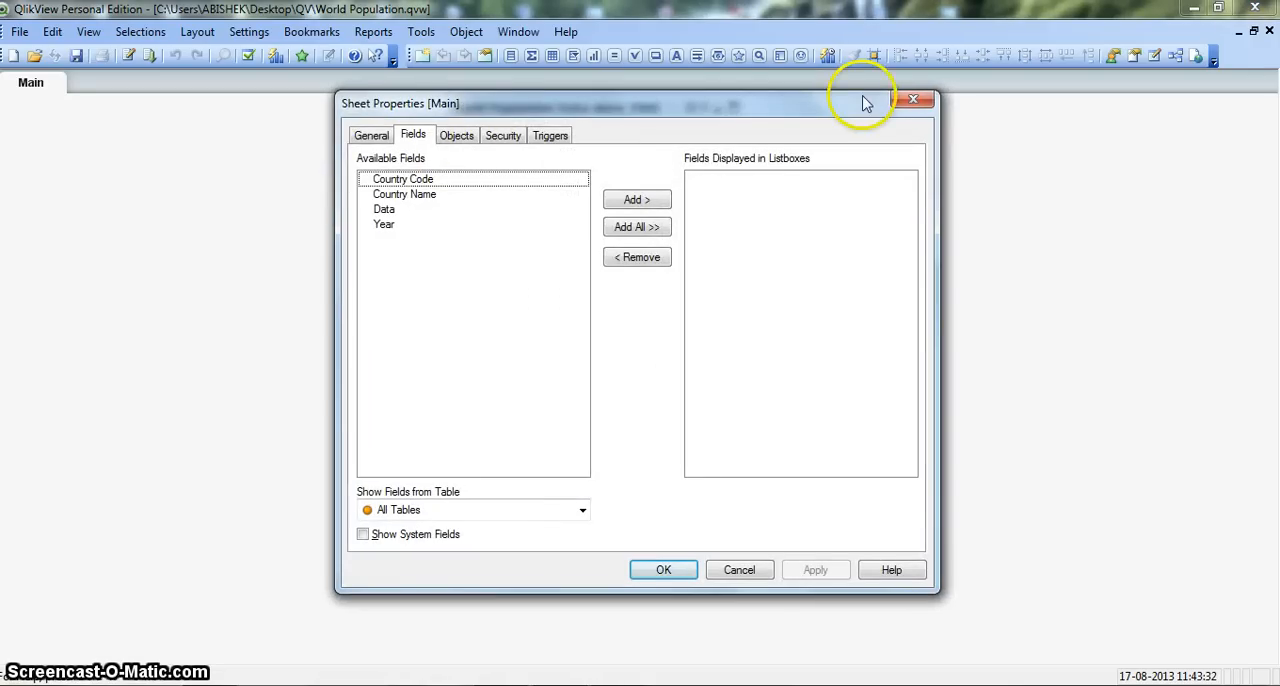
click(463, 197)
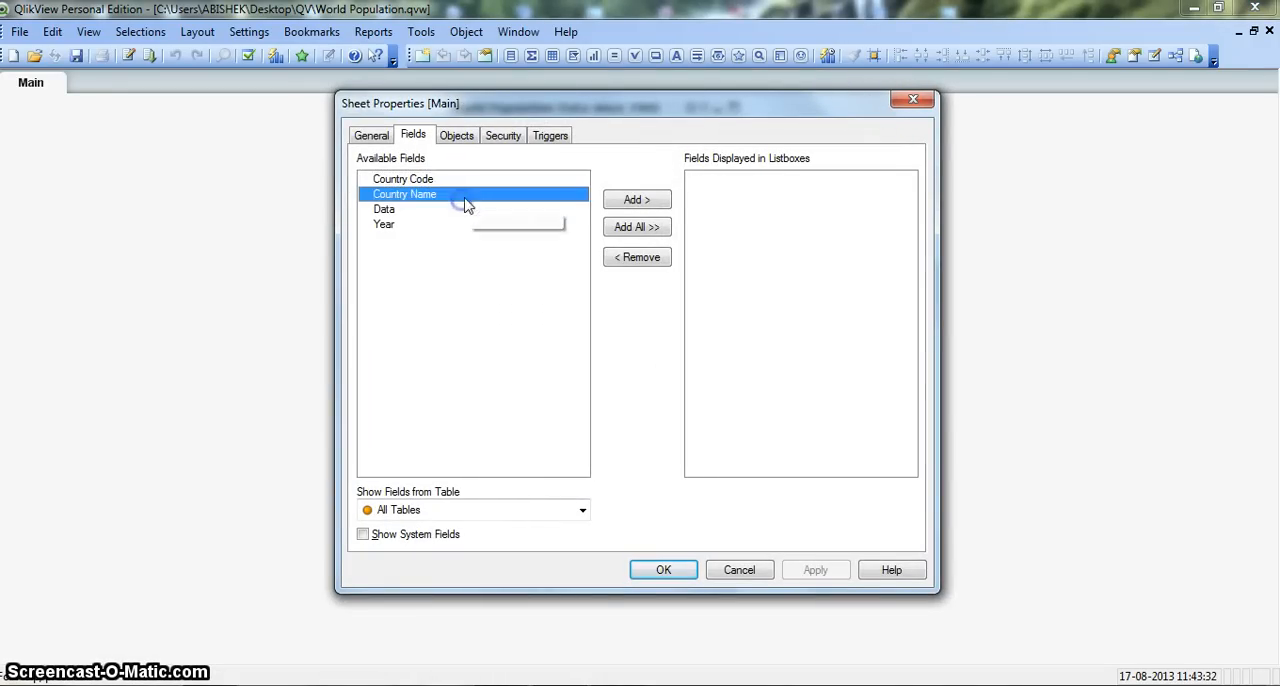
click(624, 200)
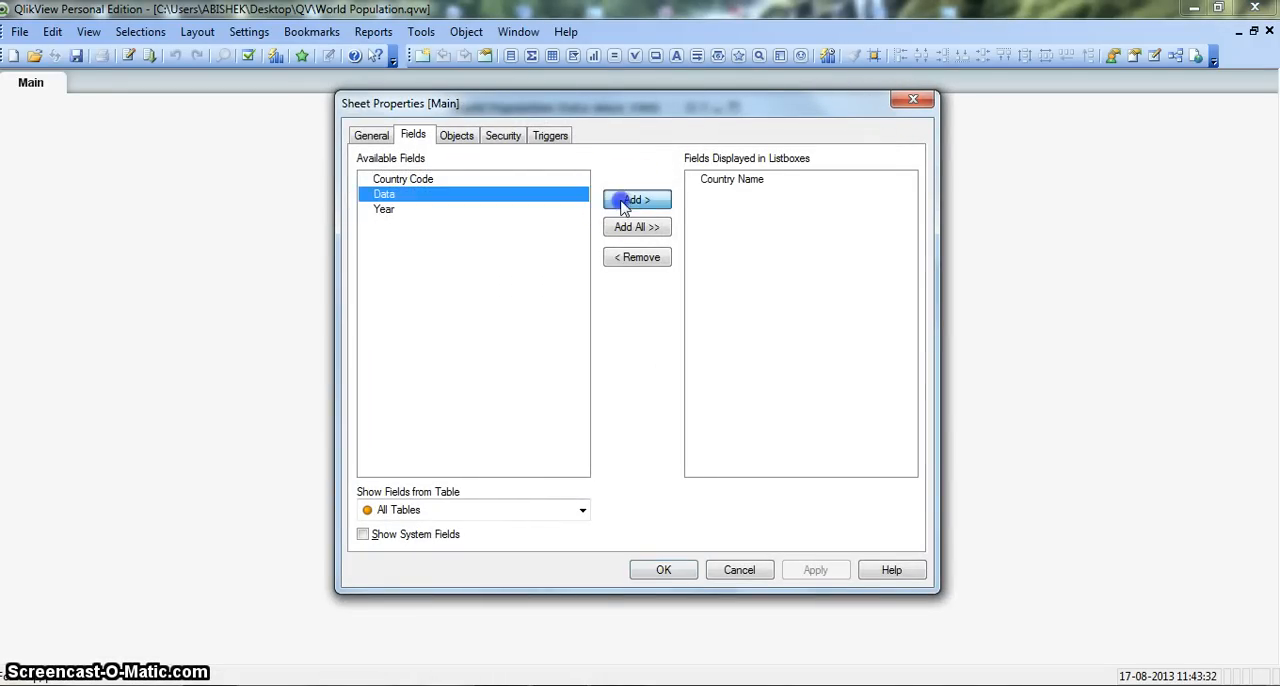
click(663, 570)
drag(90, 104, 112, 150)
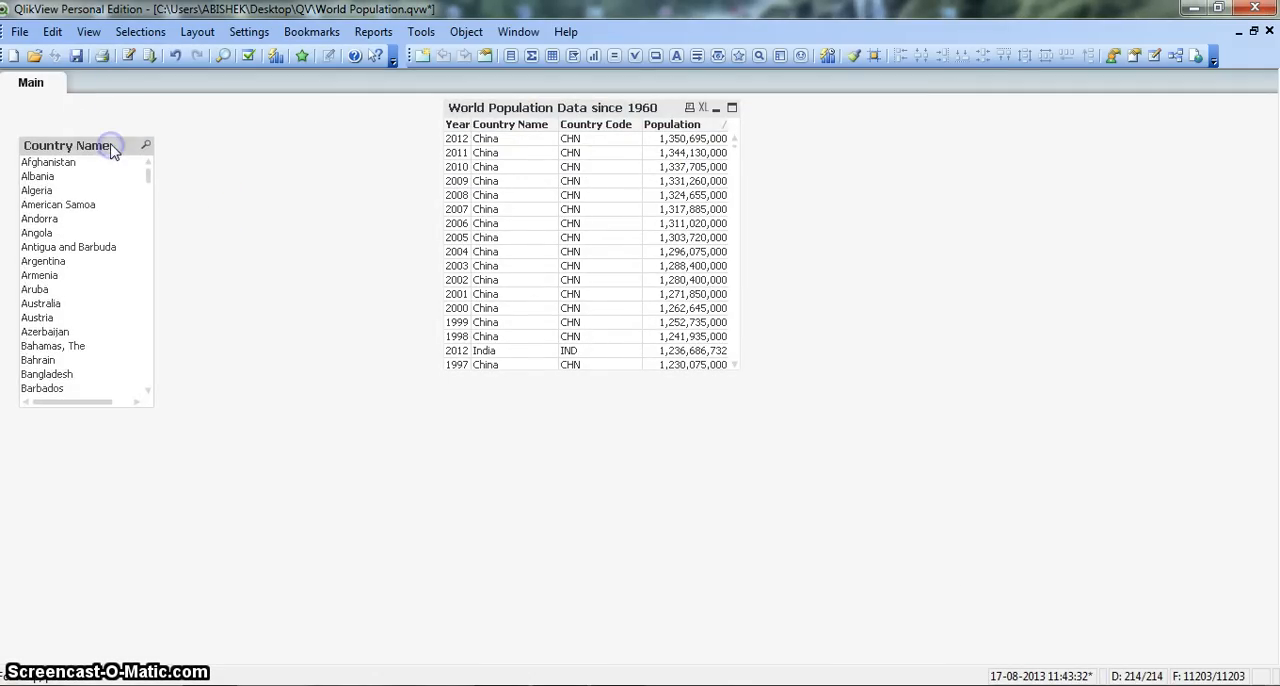
click(200, 163)
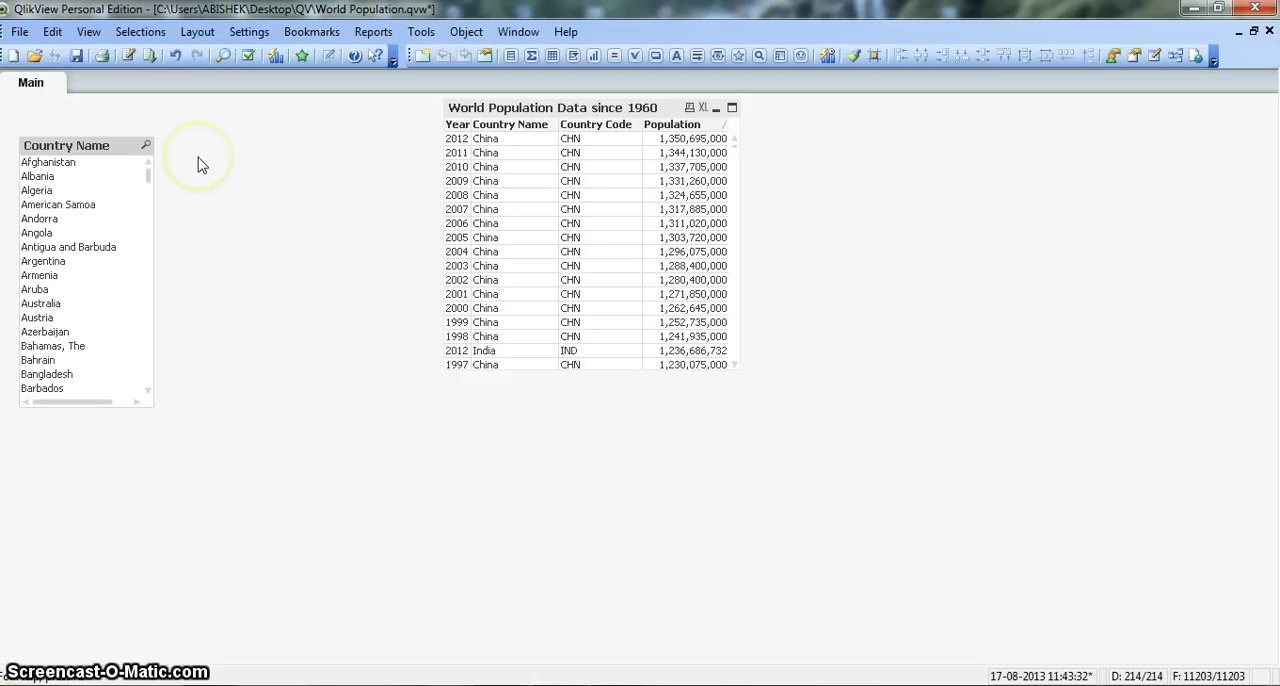
click(299, 190)
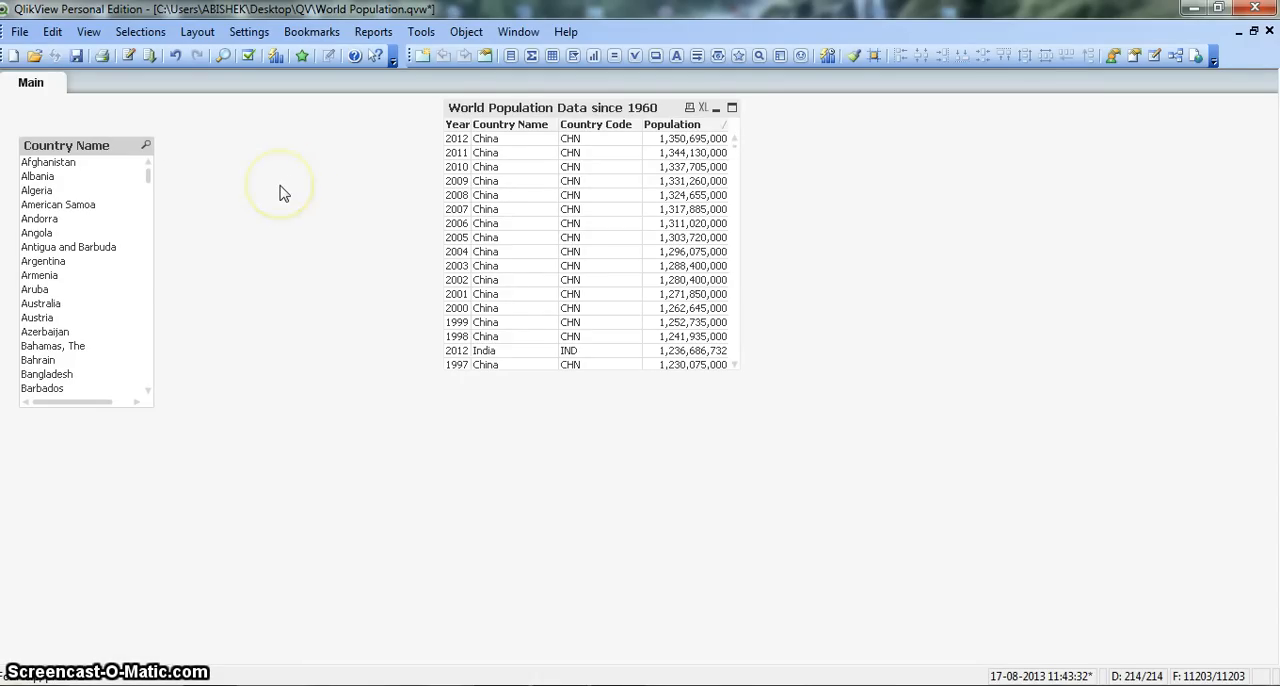
Step: Start a new bar chart on the Main sheet with Year as its only dimension
right_click(281, 188)
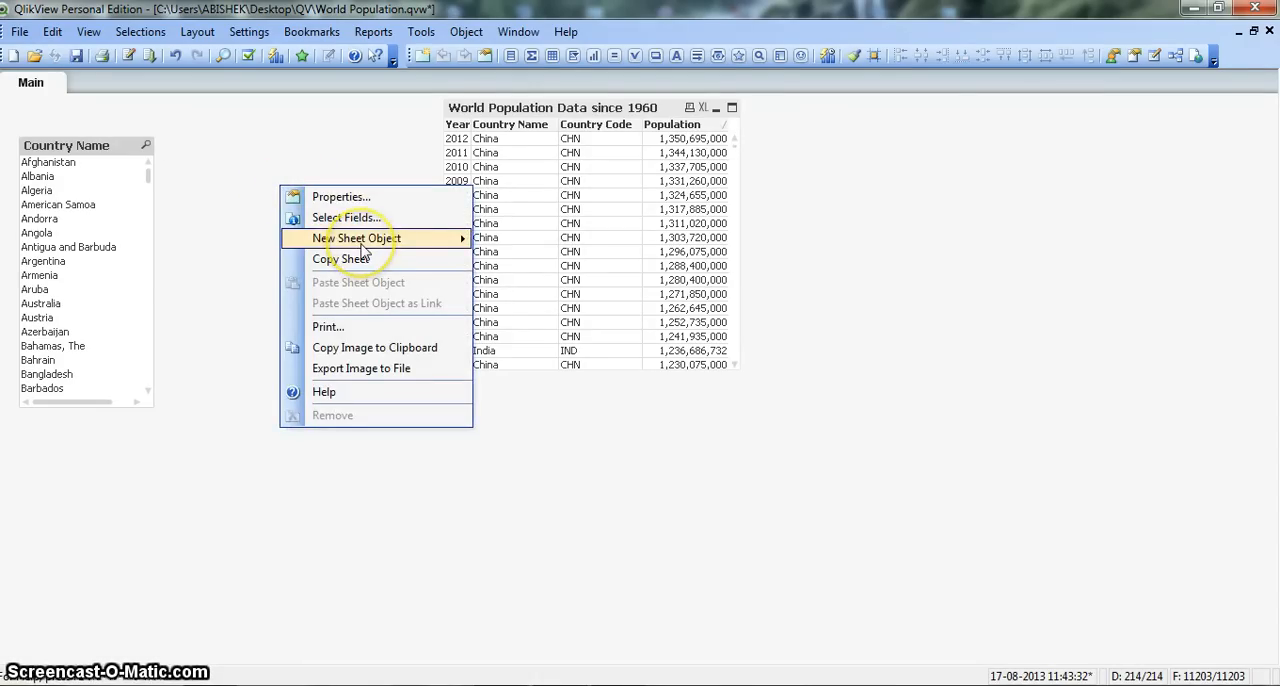
mouse_move(362, 250)
click(556, 321)
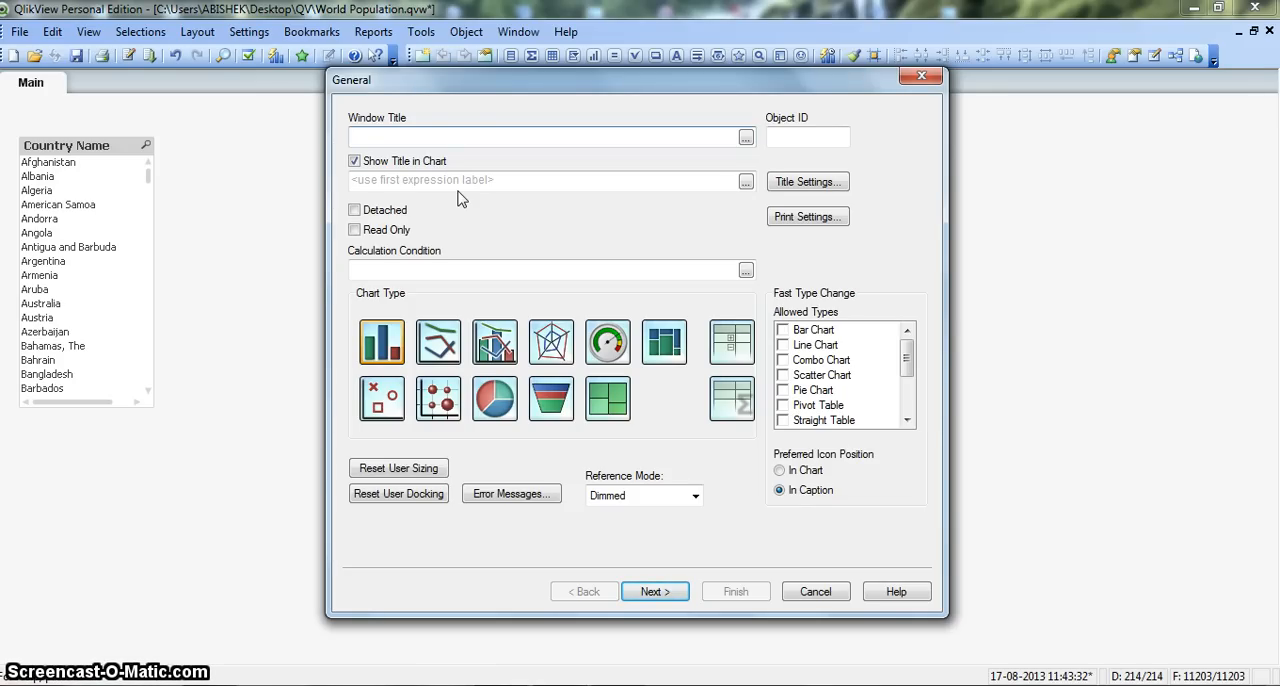
click(378, 356)
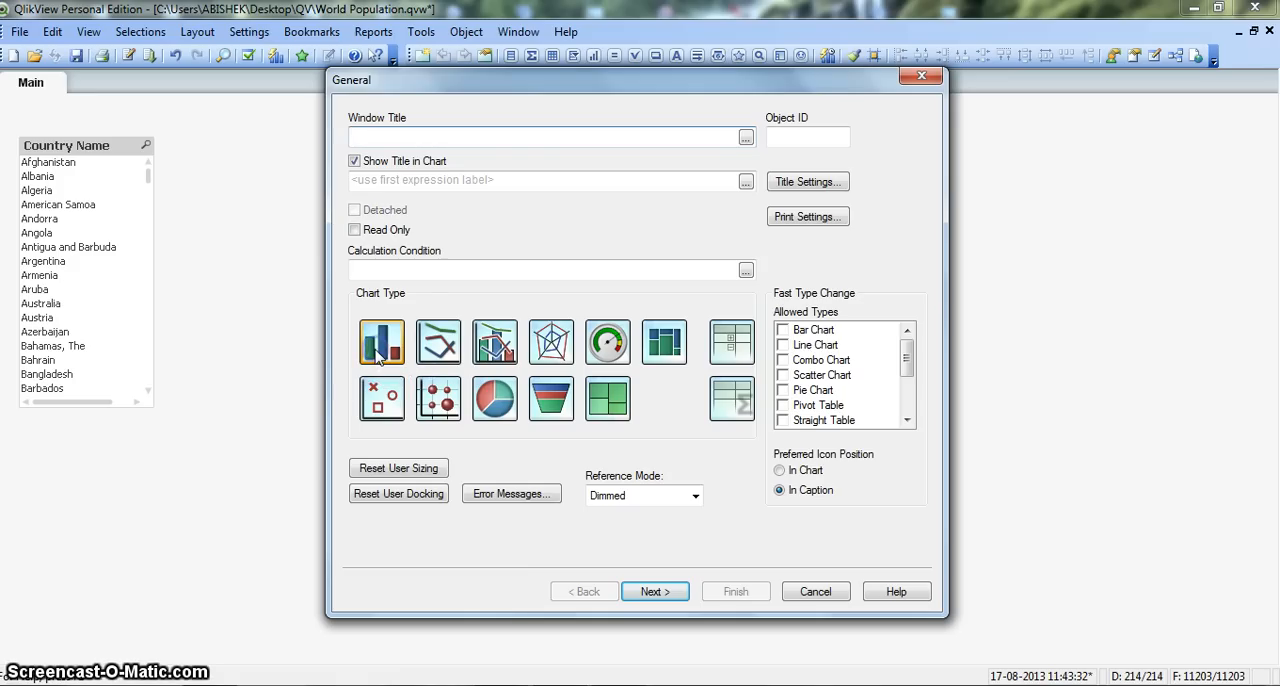
click(655, 591)
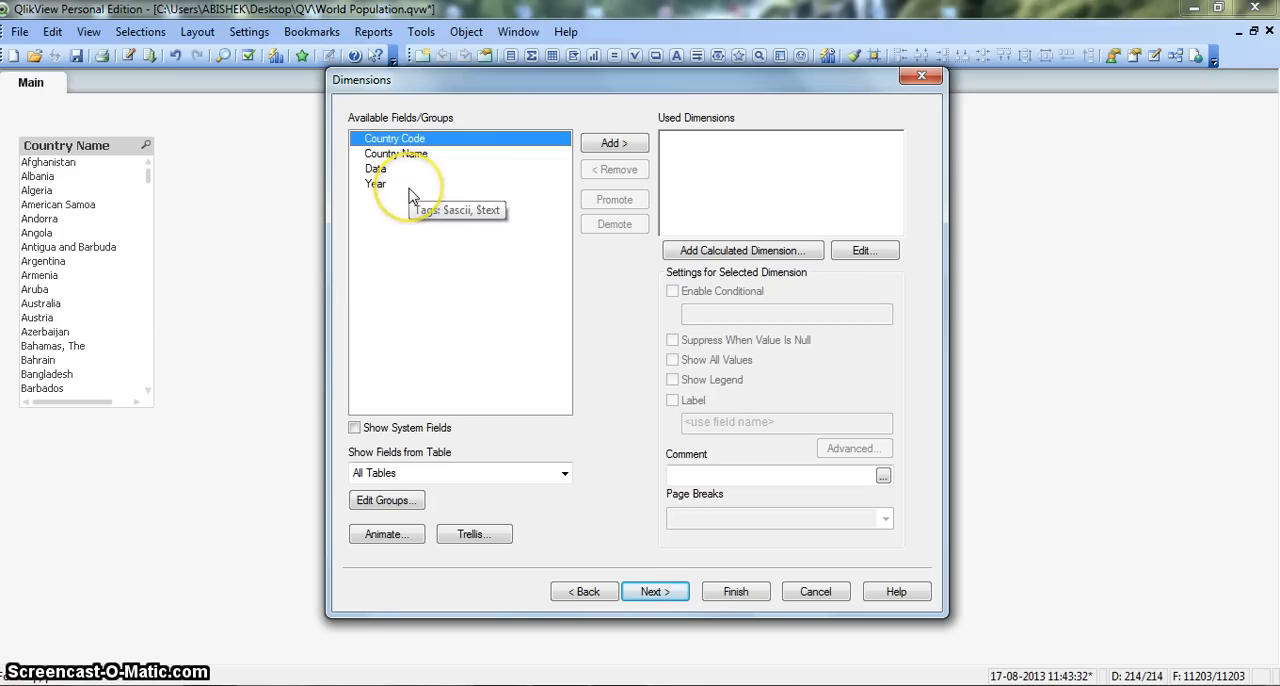
click(410, 188)
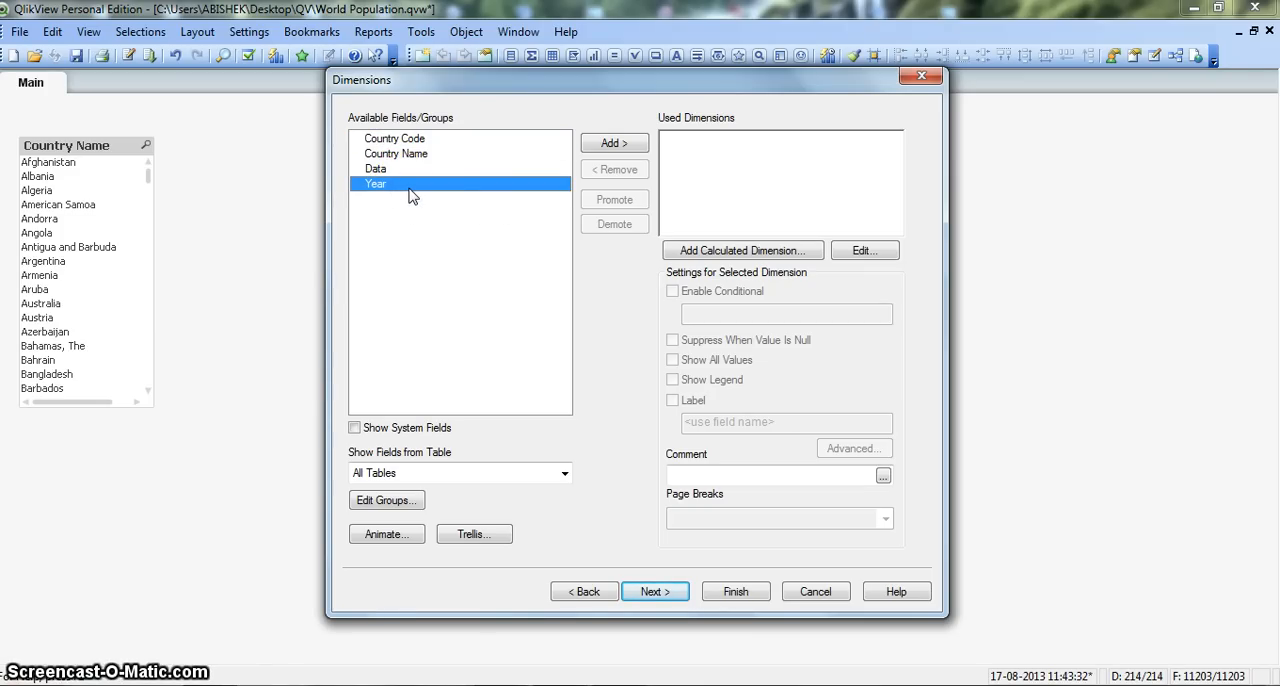
click(610, 145)
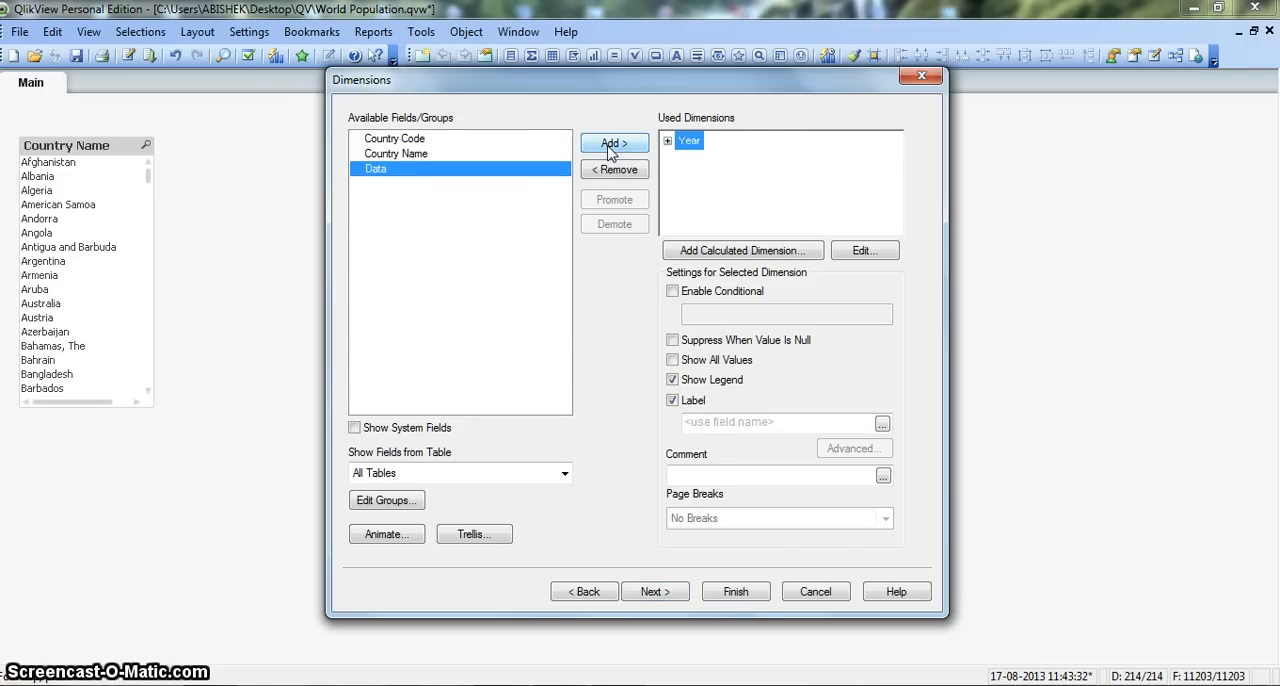
click(655, 592)
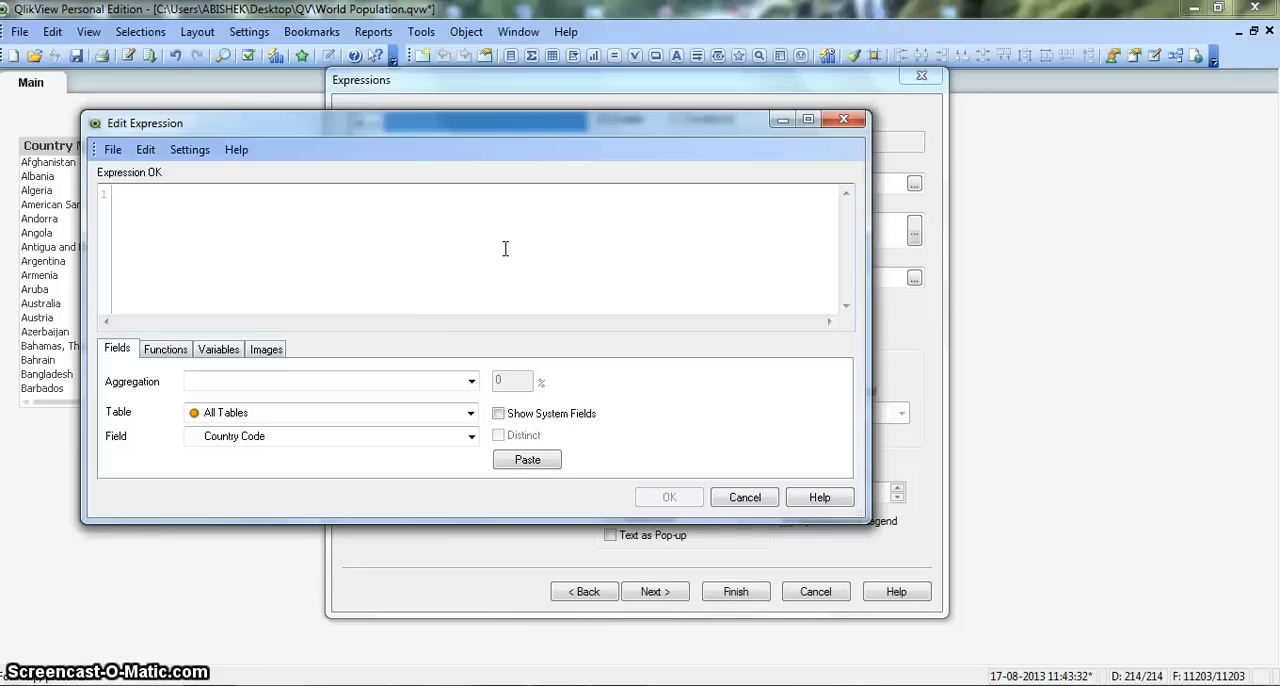
Step: Define the chart's expression as Sum(Data)
text(Sum)
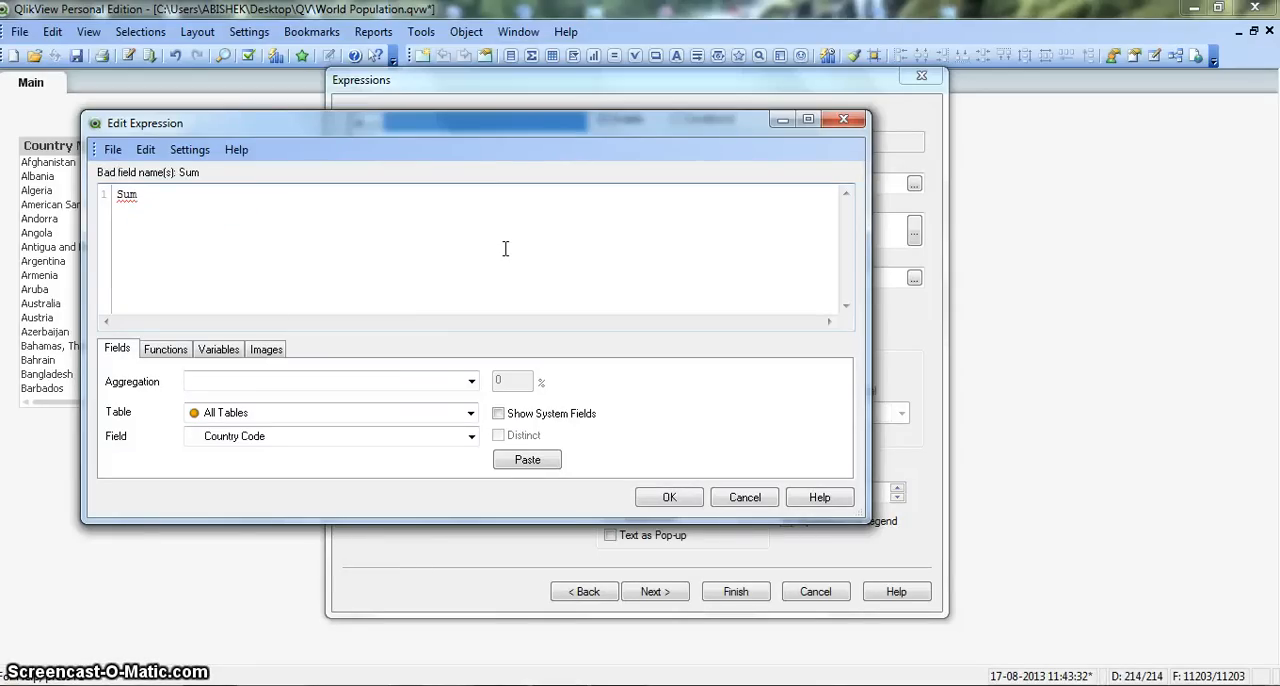
click(174, 200)
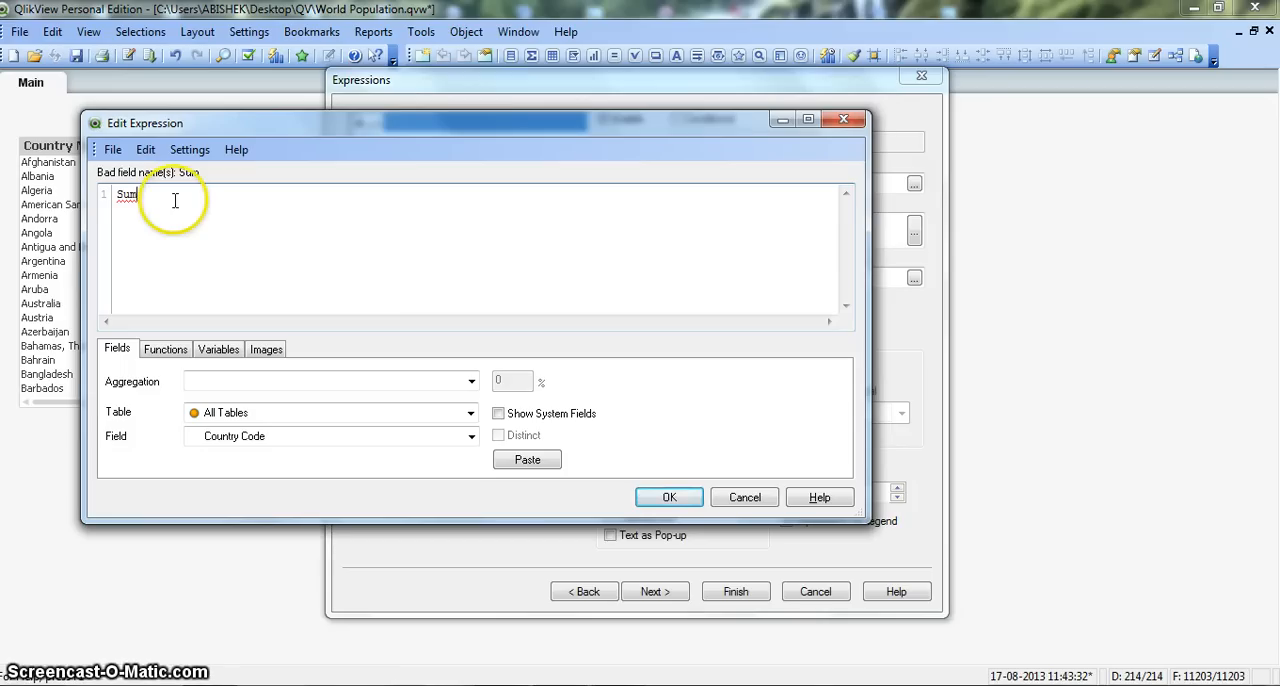
text(())
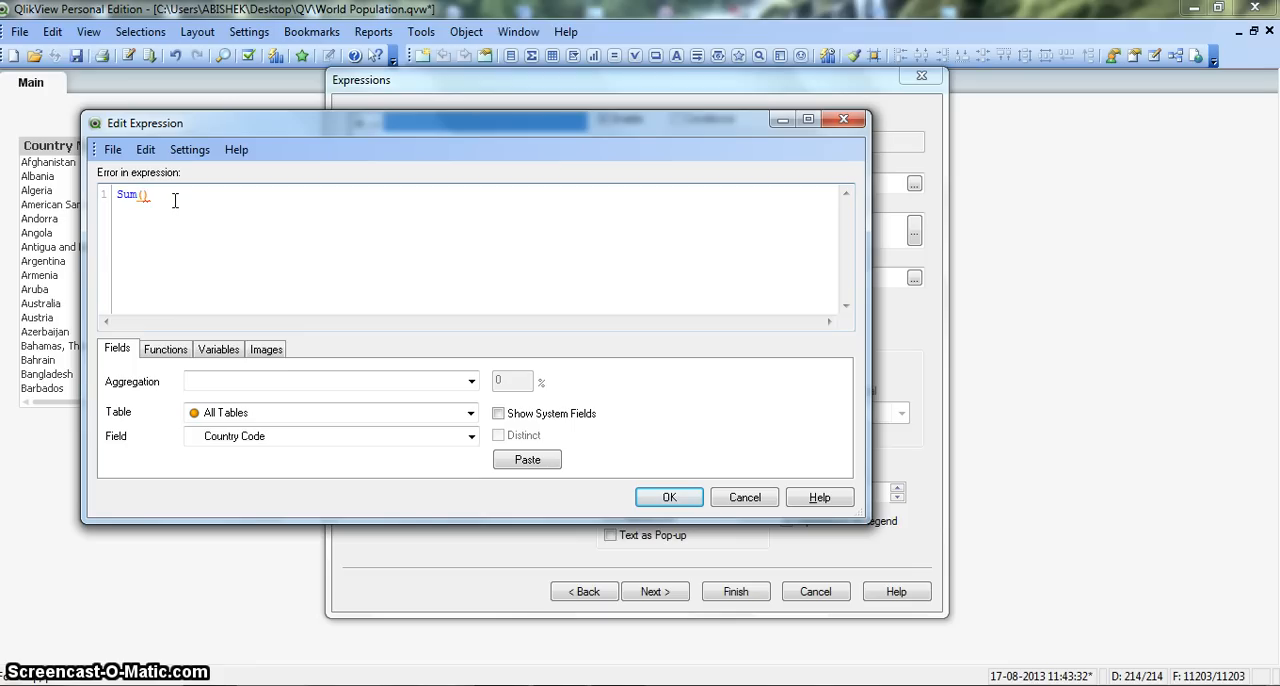
text(da)
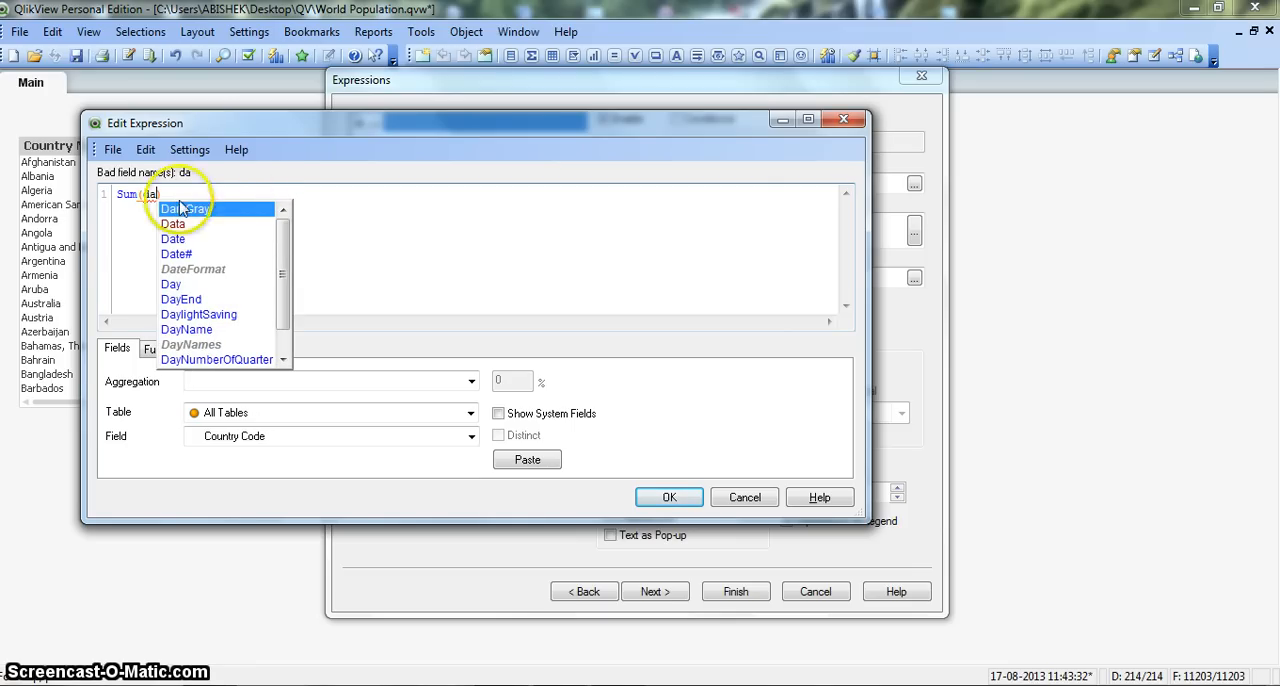
key(Down)
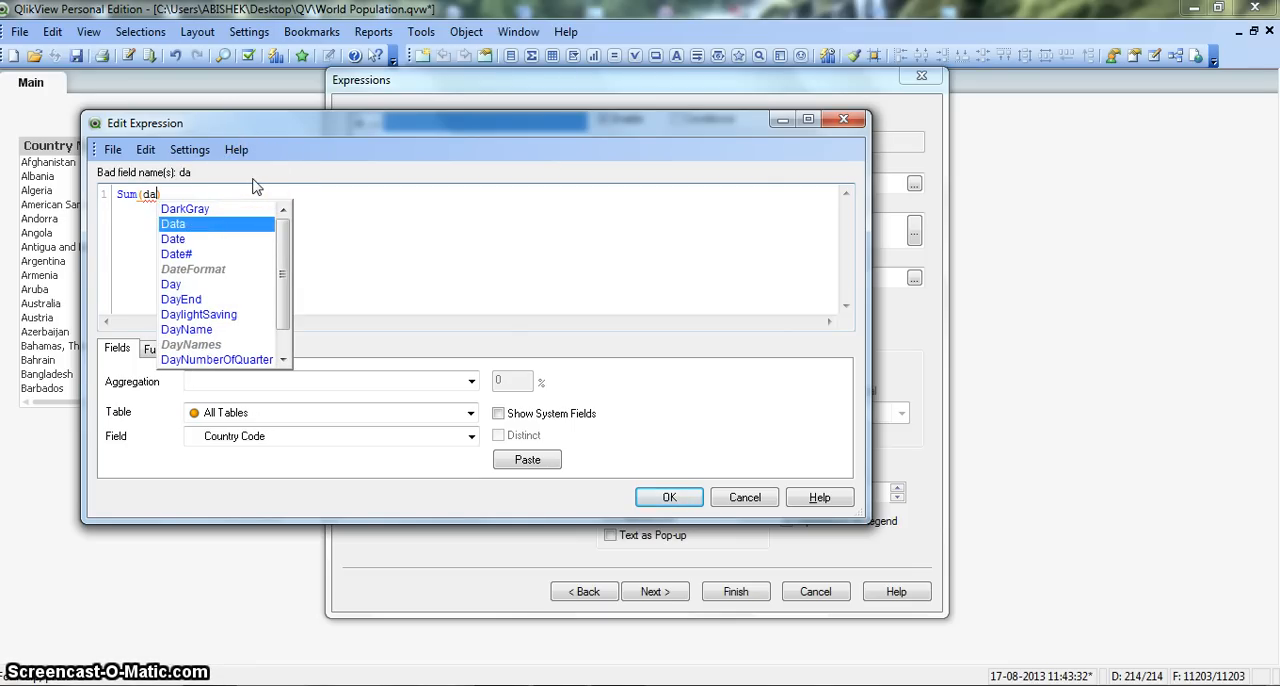
key(Return)
click(252, 187)
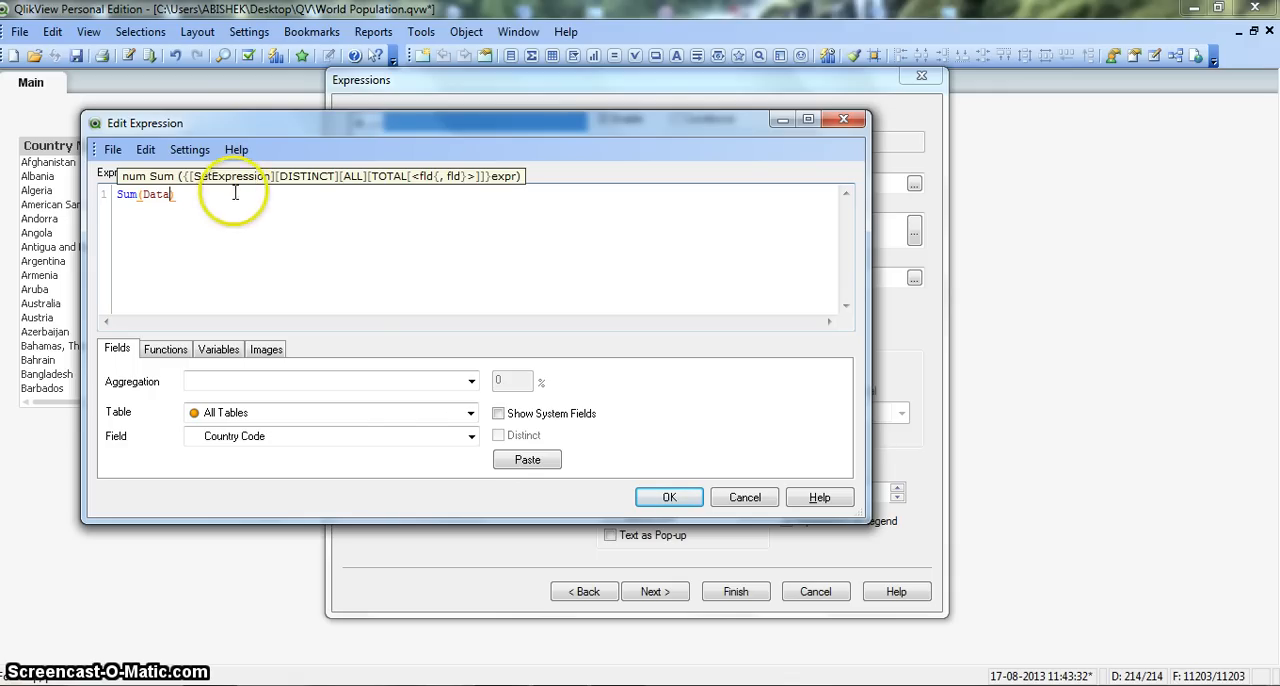
click(669, 497)
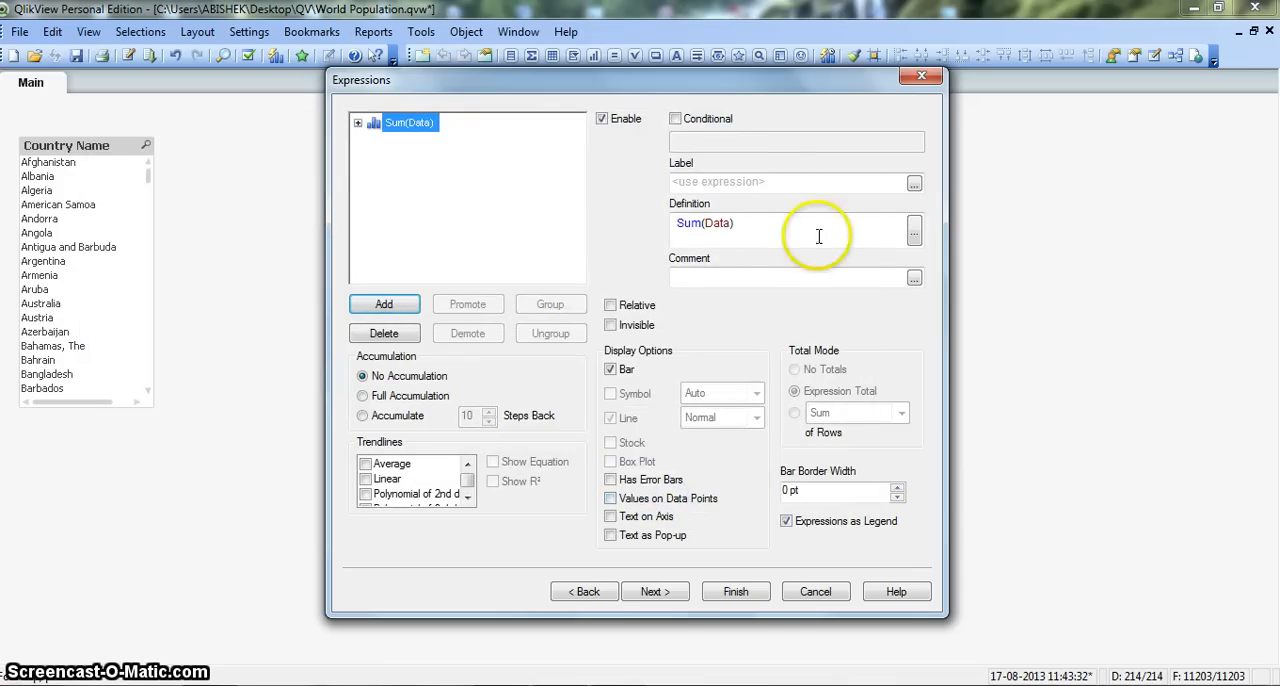
Step: Label the Sum(Data) expression "Conuntry Population" and finish creating the chart
click(745, 183)
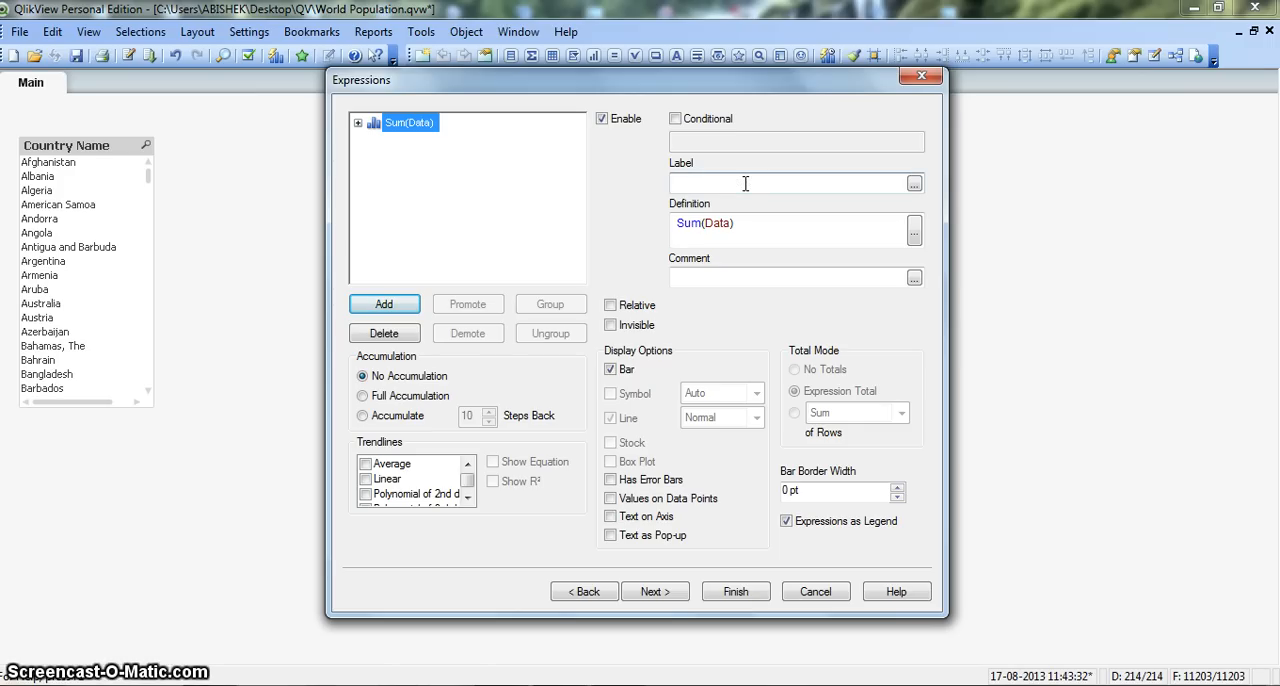
text(Con)
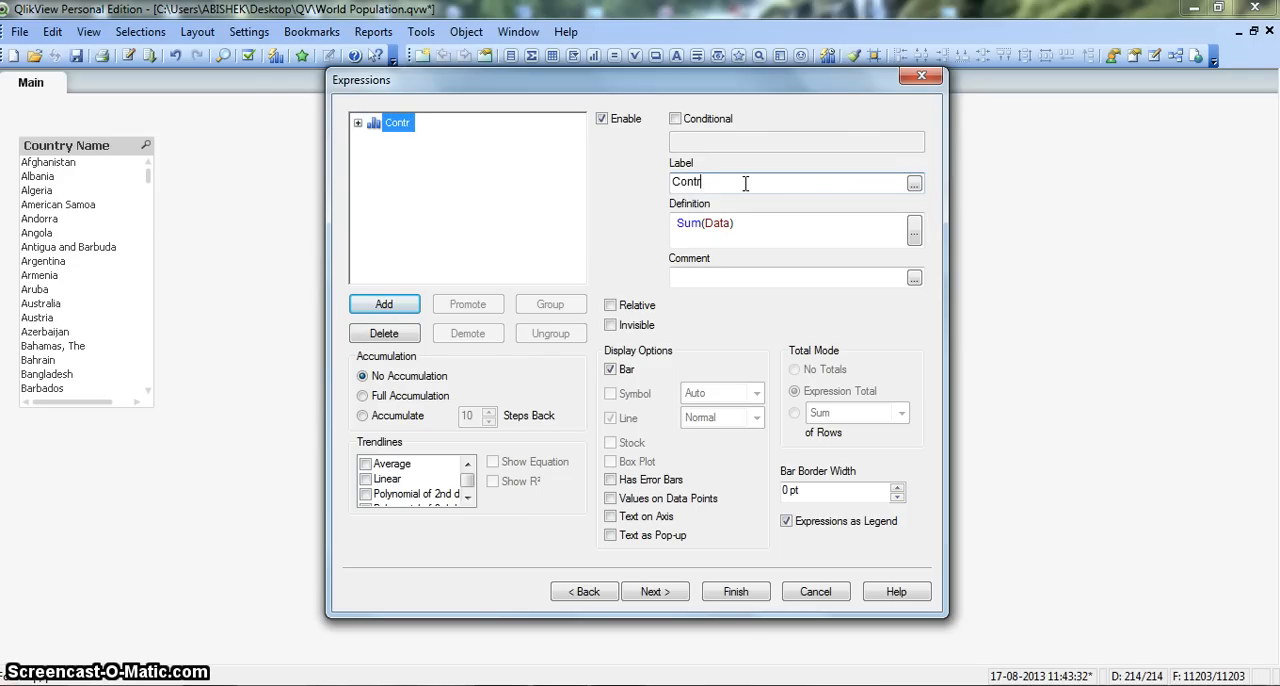
text(untry Population)
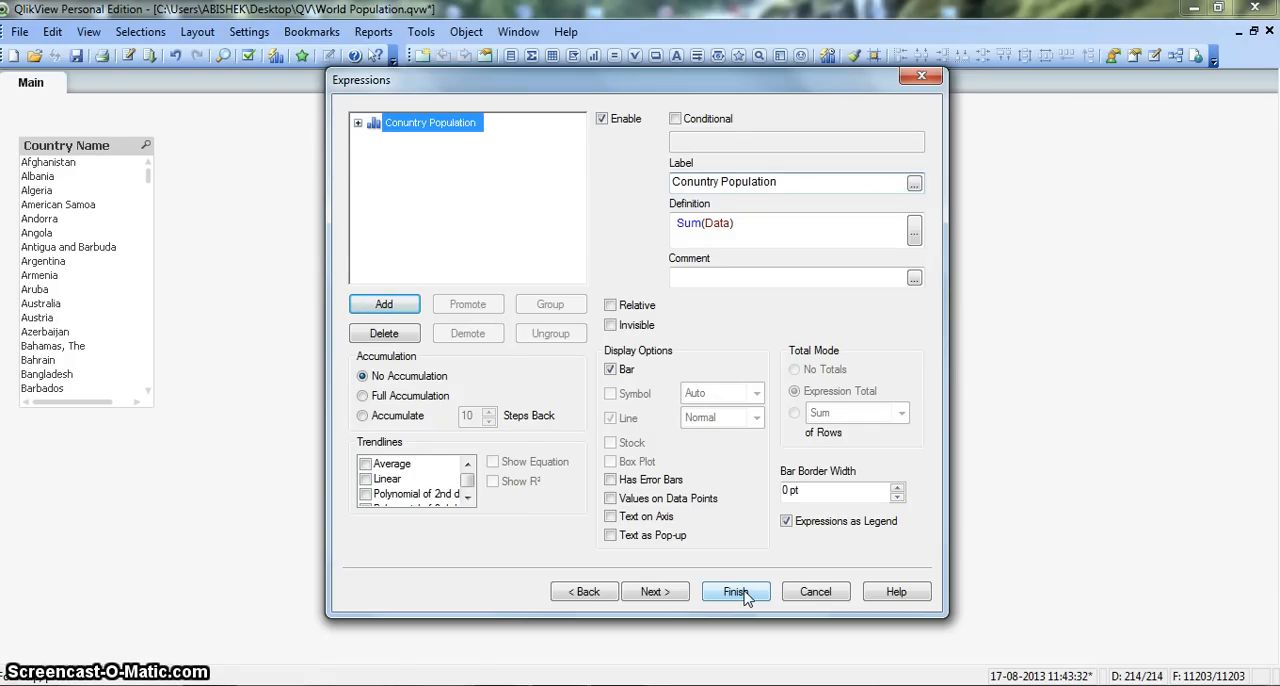
click(736, 592)
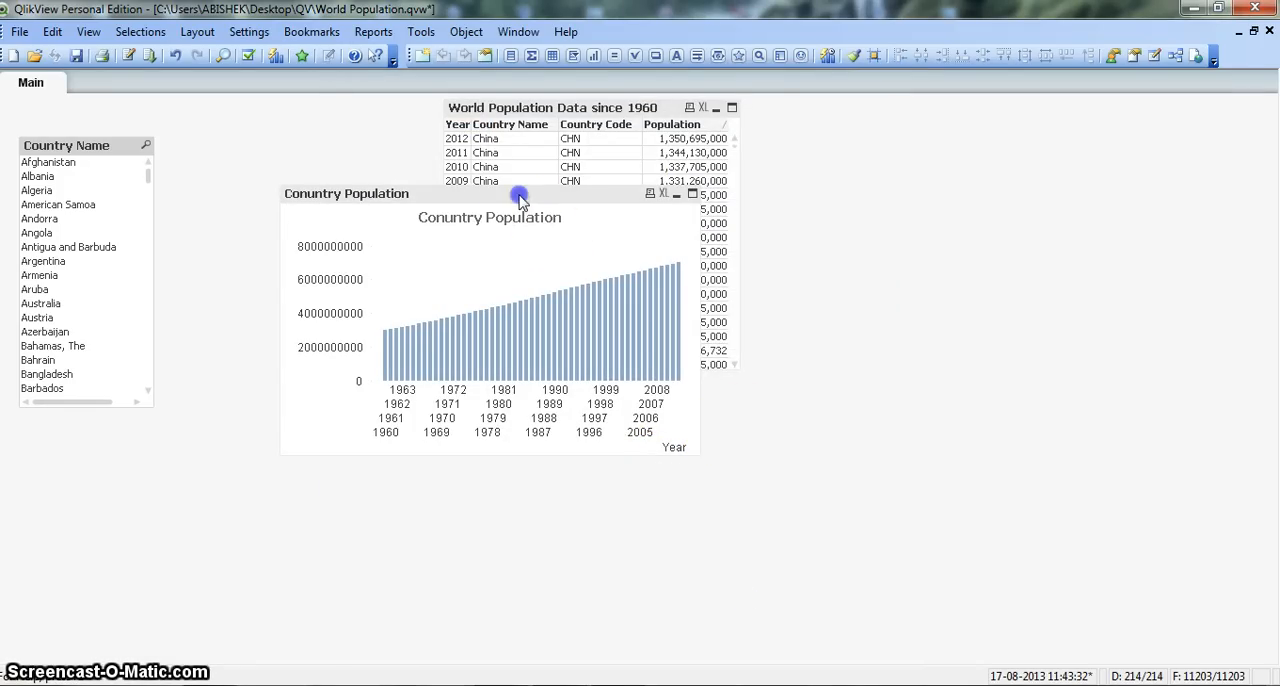
Step: Minimize the World Population Data table, and place the bar chart beside the Country Name list box, widened across most of the sheet
drag(518, 193, 472, 279)
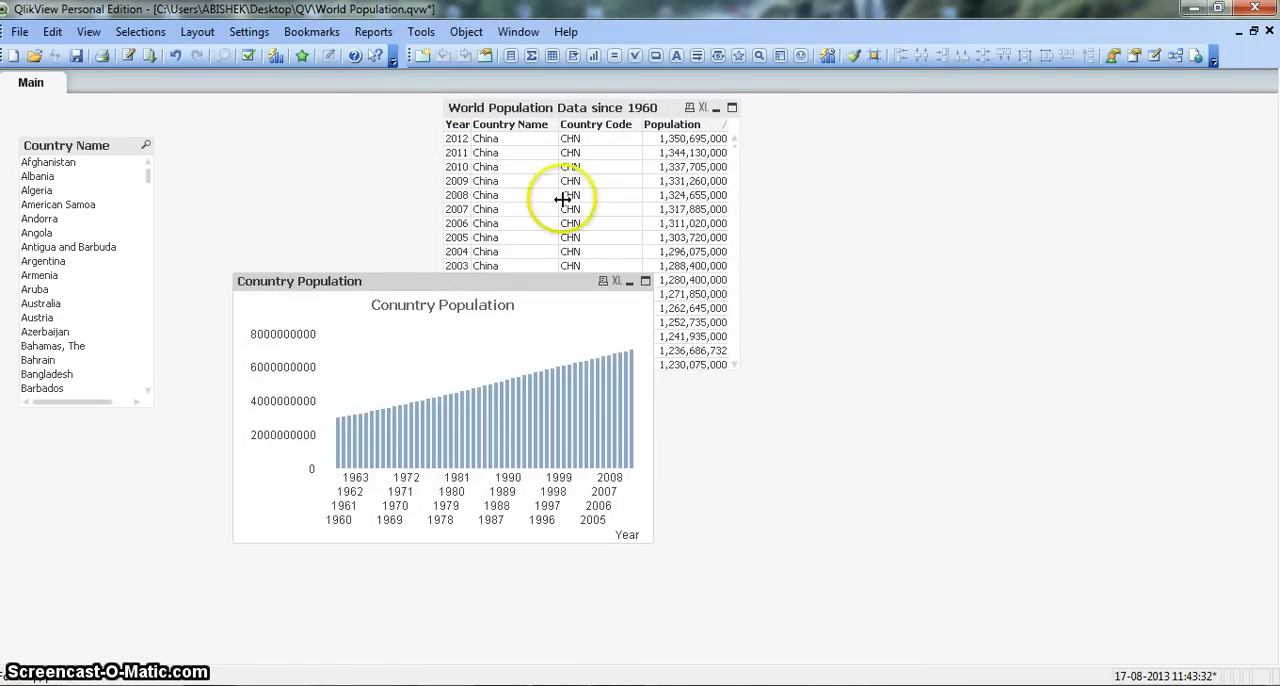
click(715, 110)
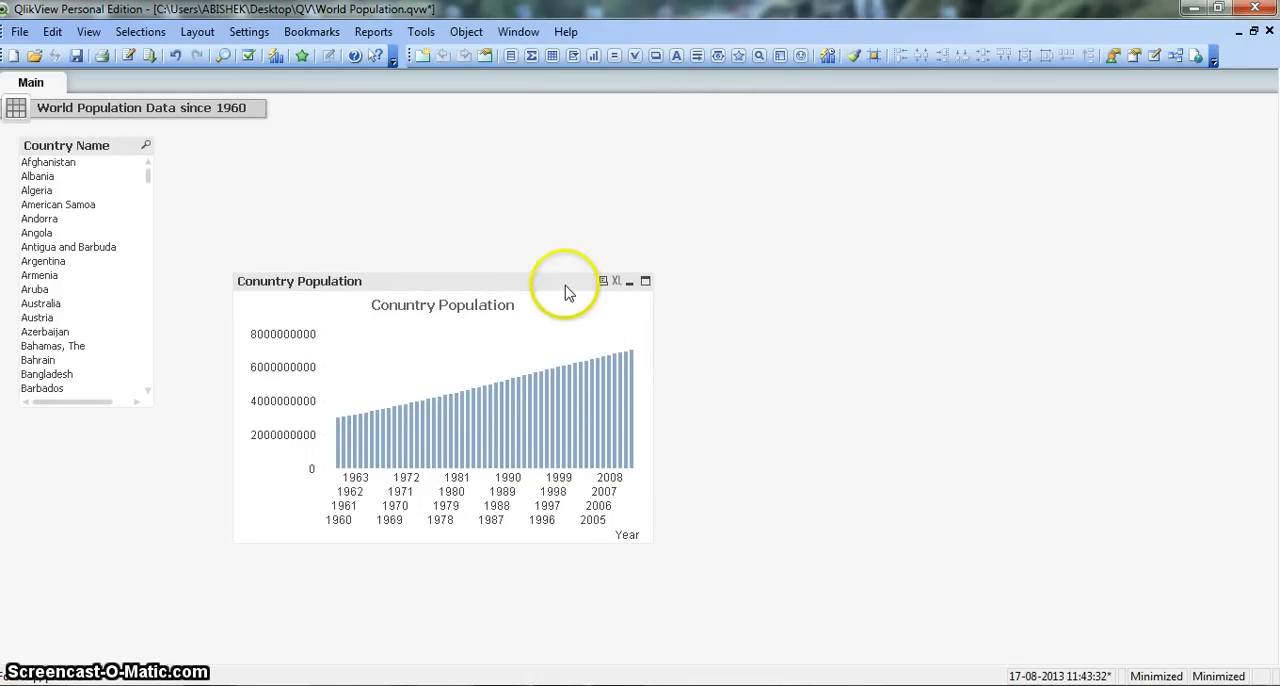
drag(566, 286, 491, 143)
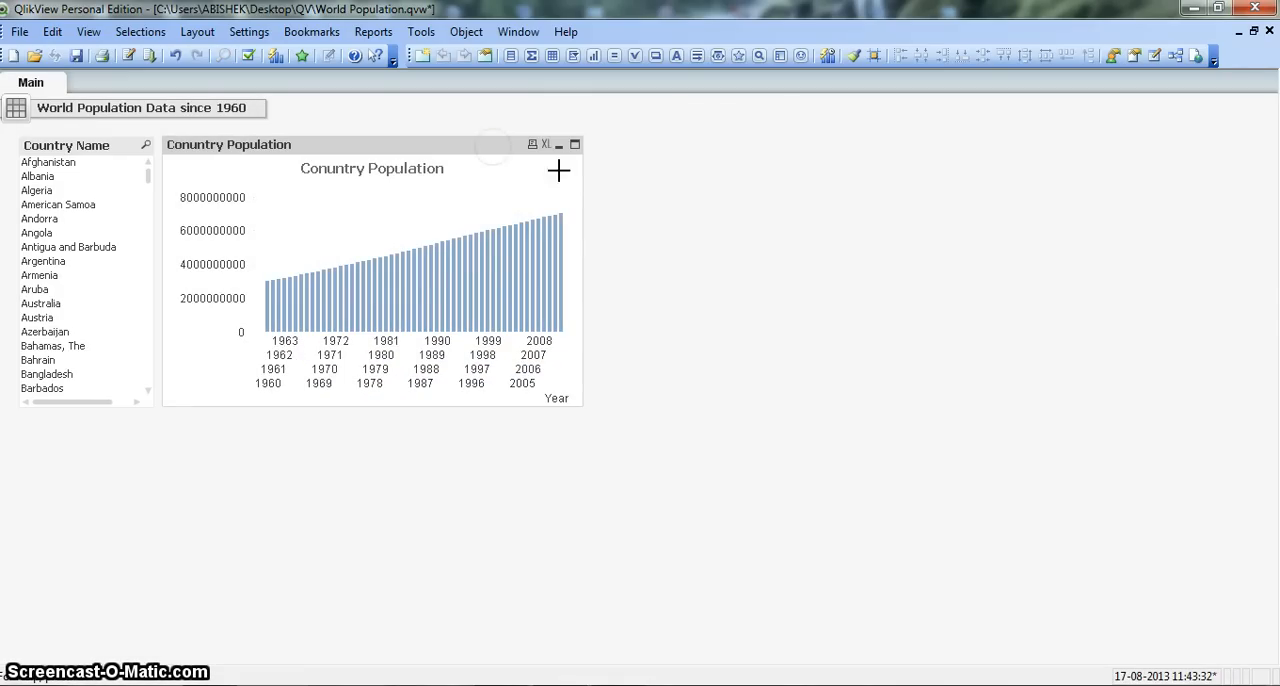
drag(581, 226, 1129, 197)
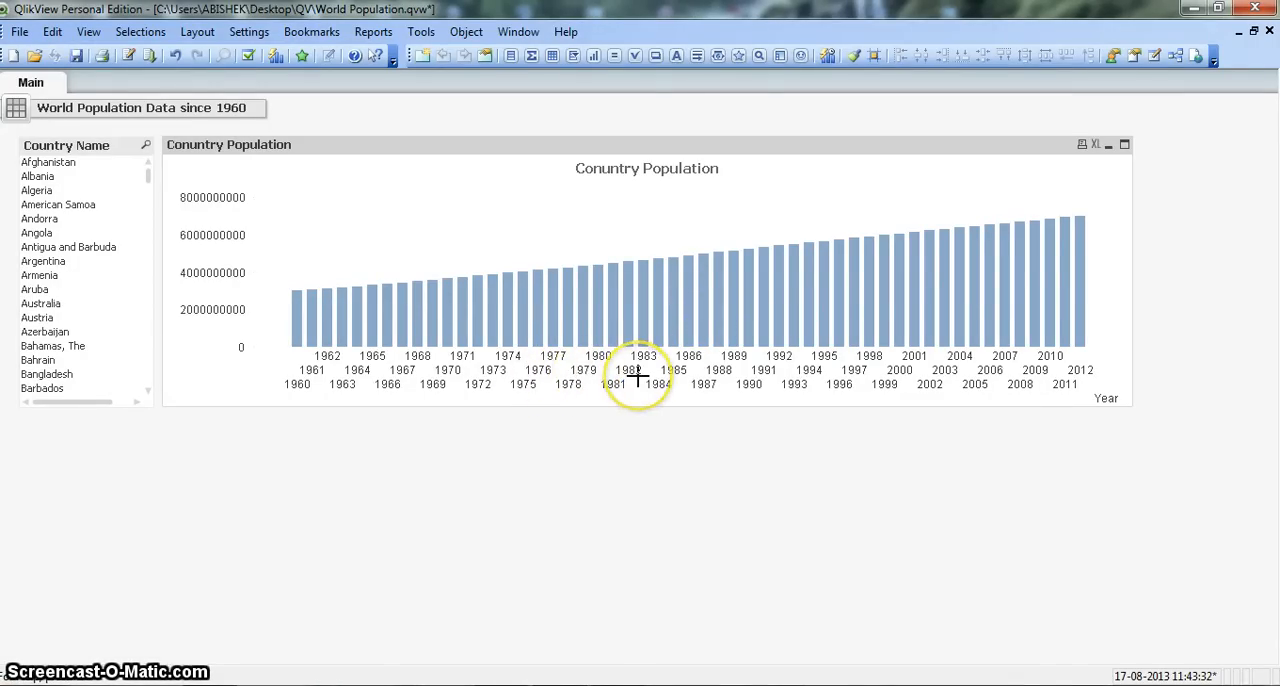
Step: Restrict the population chart's Year dimension to show only the largest 10 values
right_click(334, 152)
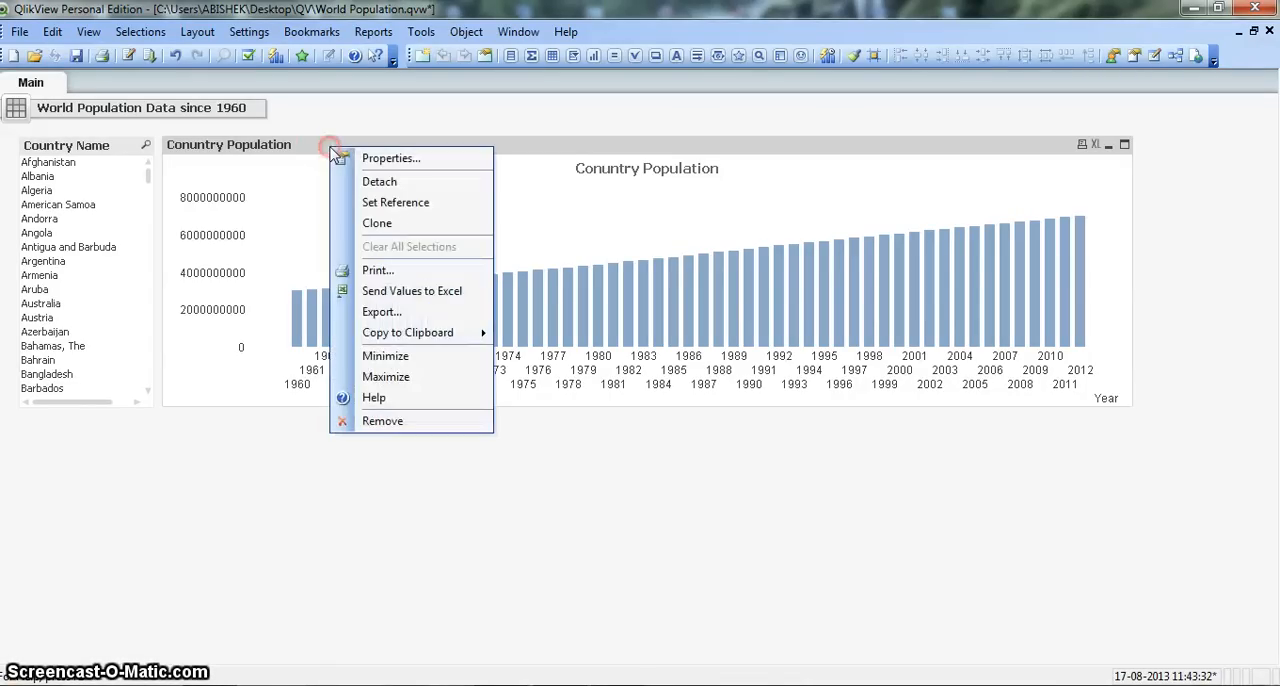
click(367, 163)
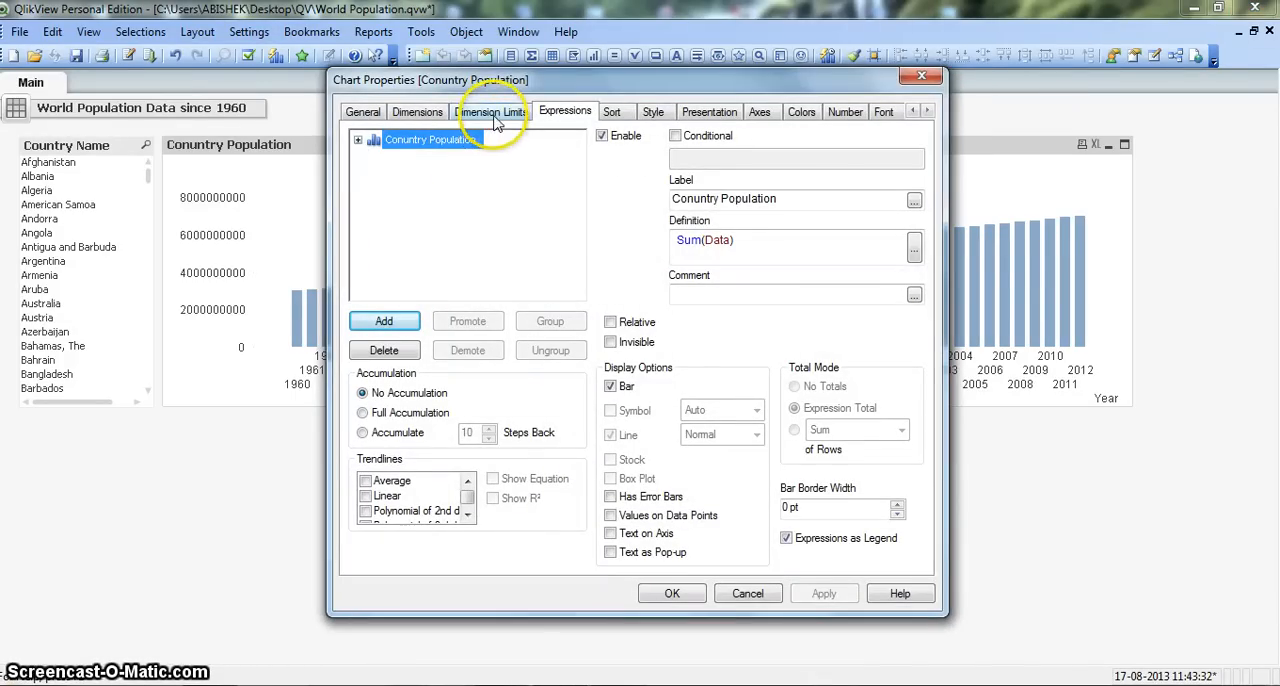
click(493, 113)
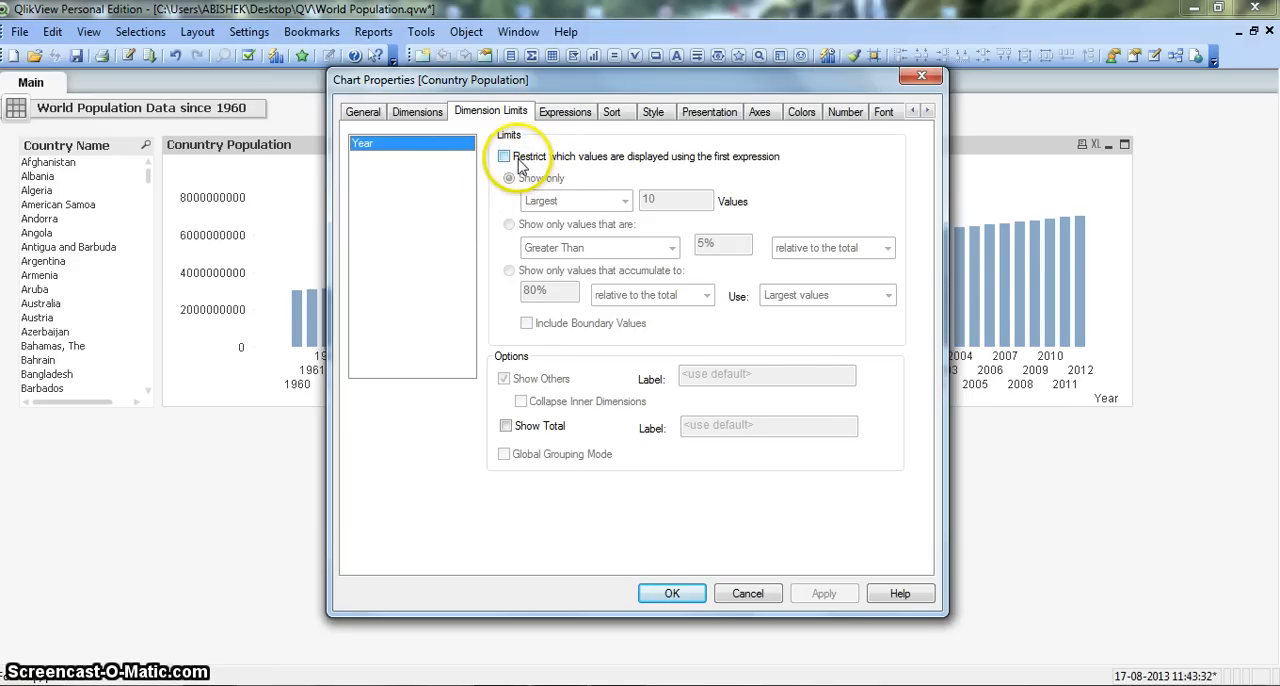
click(505, 157)
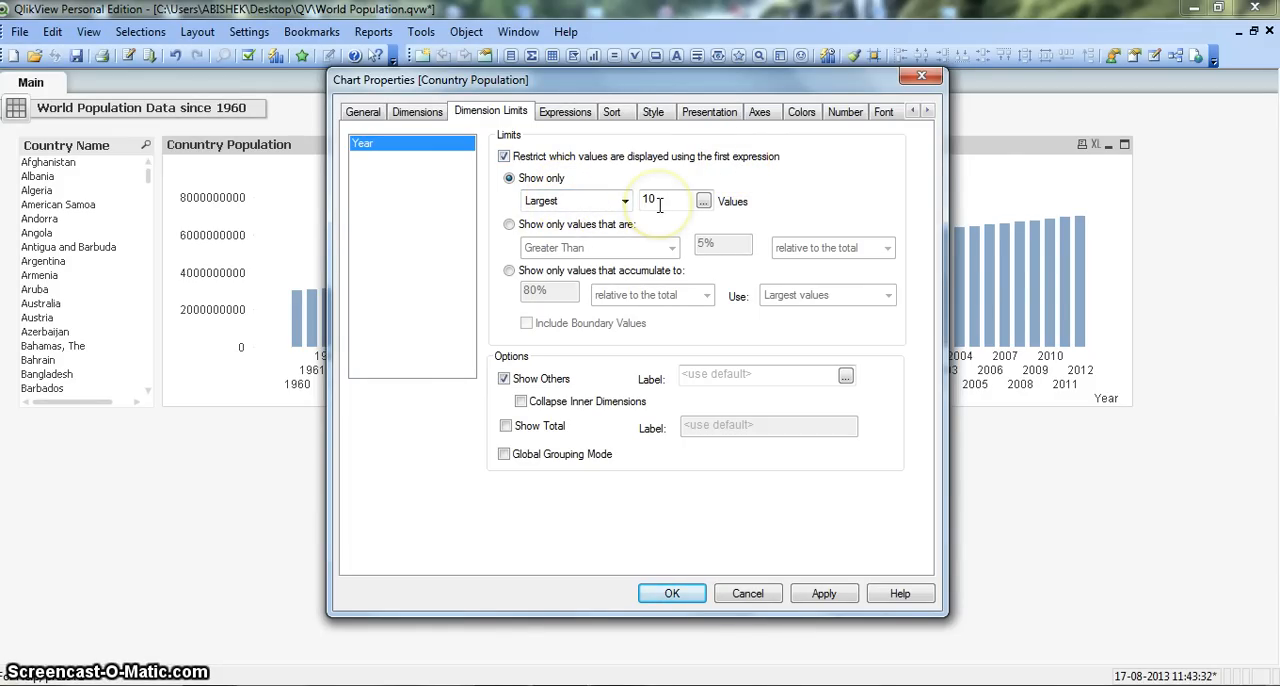
click(670, 594)
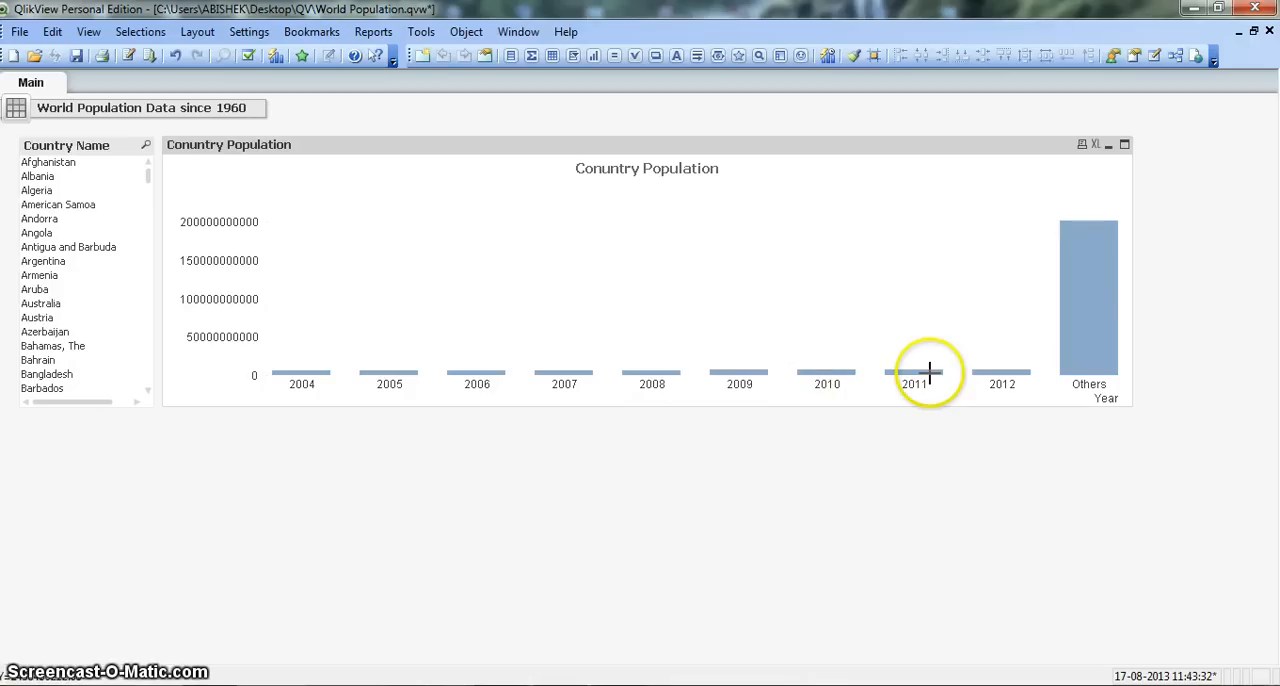
Step: Turn off Show Others in the population chart's dimension limits
mouse_move(1093, 322)
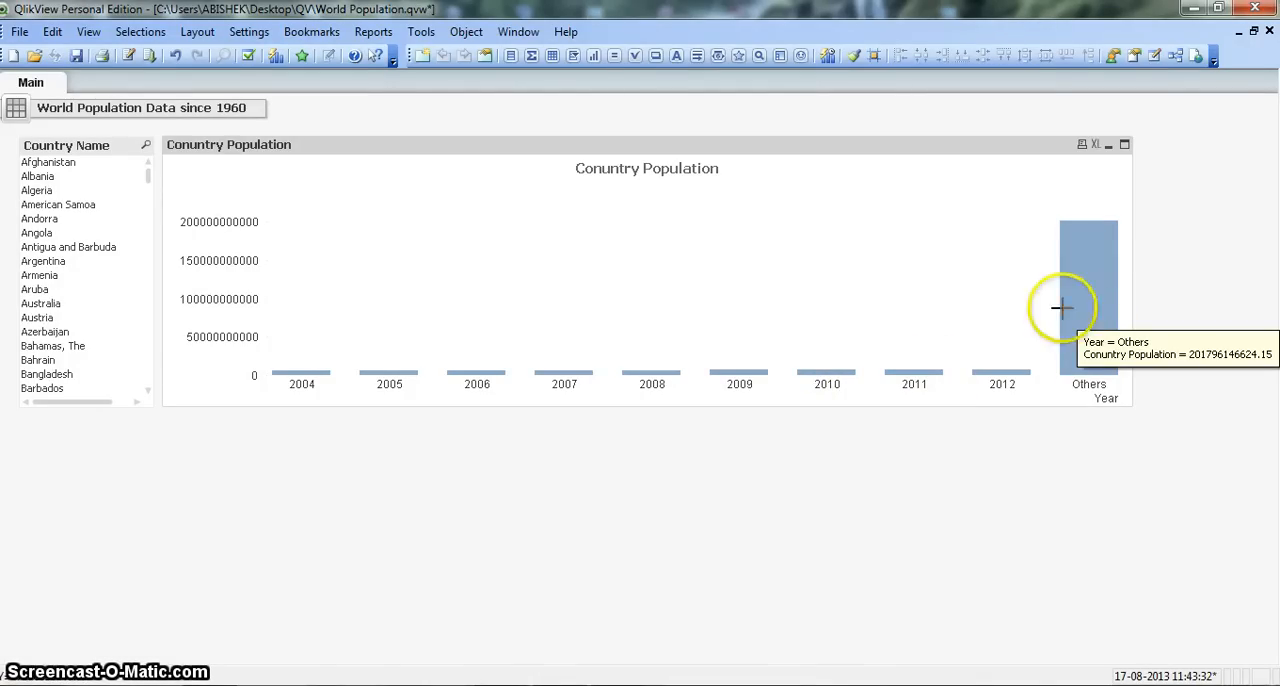
right_click(799, 240)
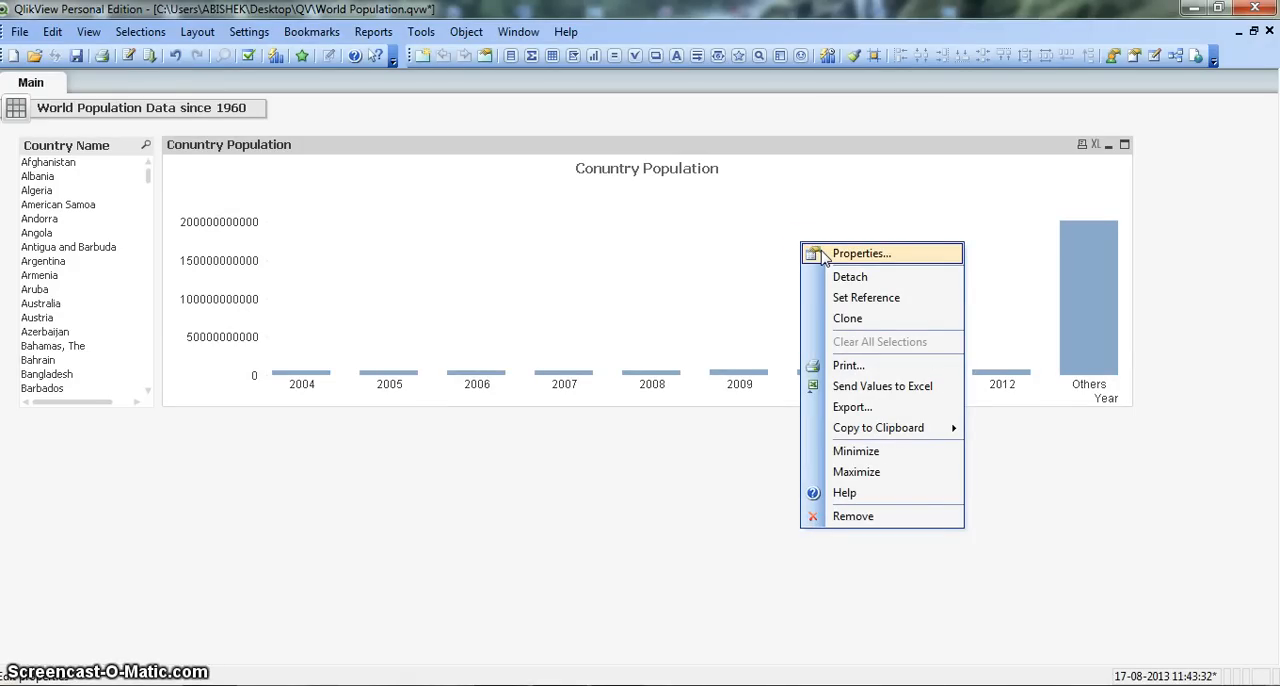
click(860, 254)
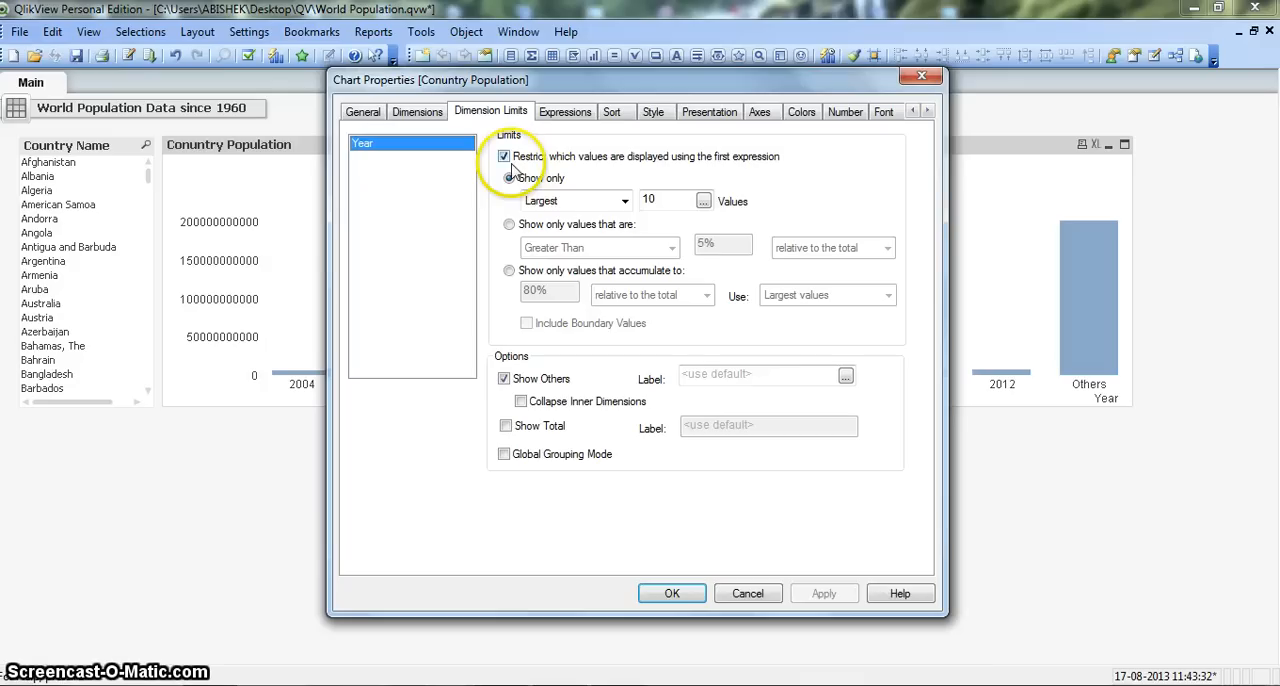
click(505, 380)
click(674, 592)
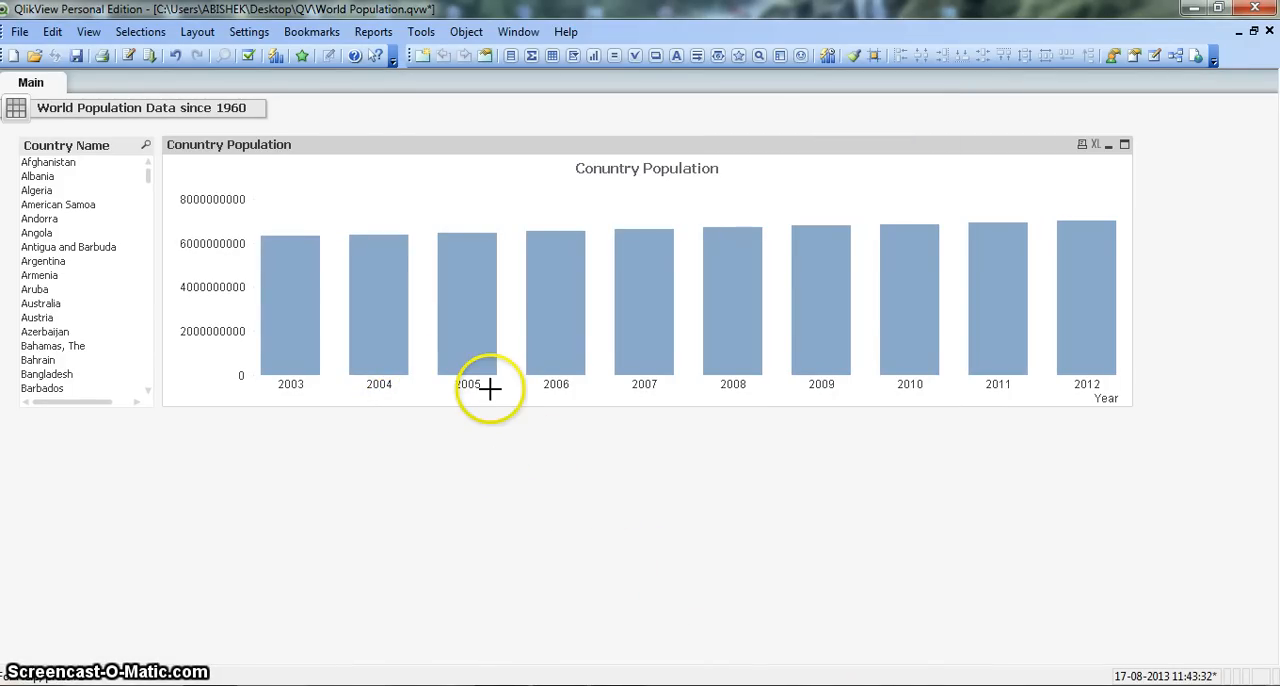
Step: Filter the chart by country, choosing Albania, Angola and finally Argentina one at a time in the Country Name list box
mouse_move(572, 364)
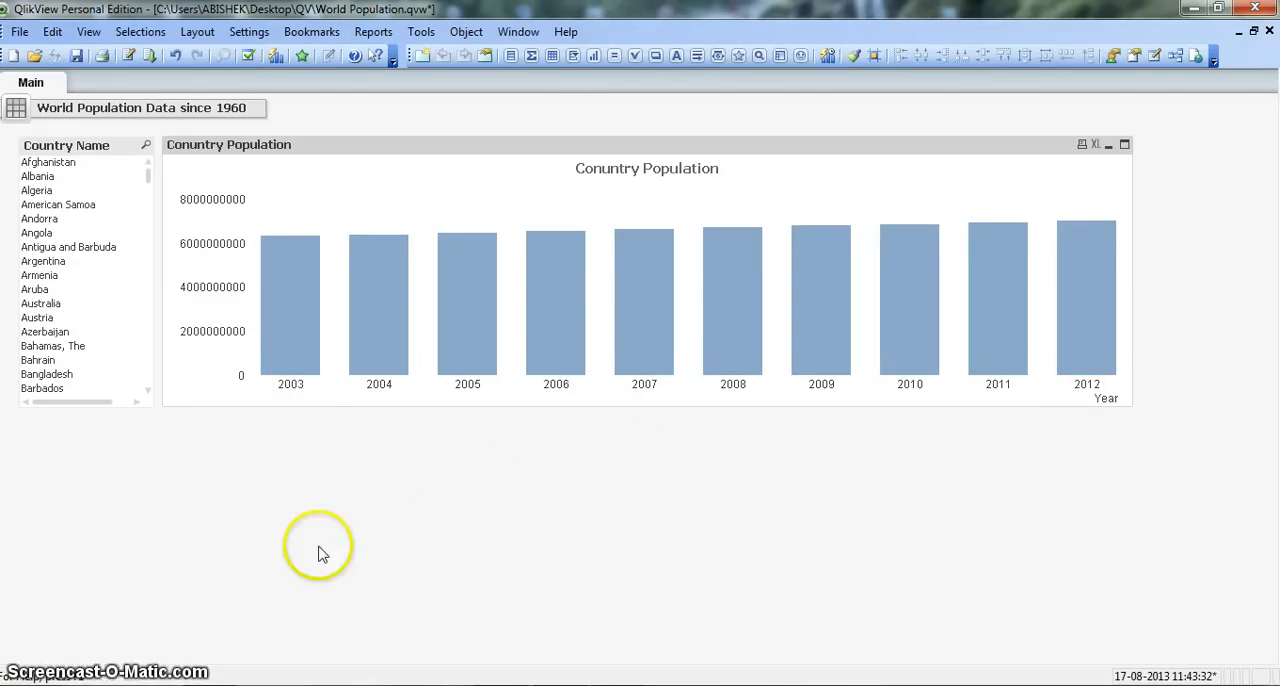
click(77, 176)
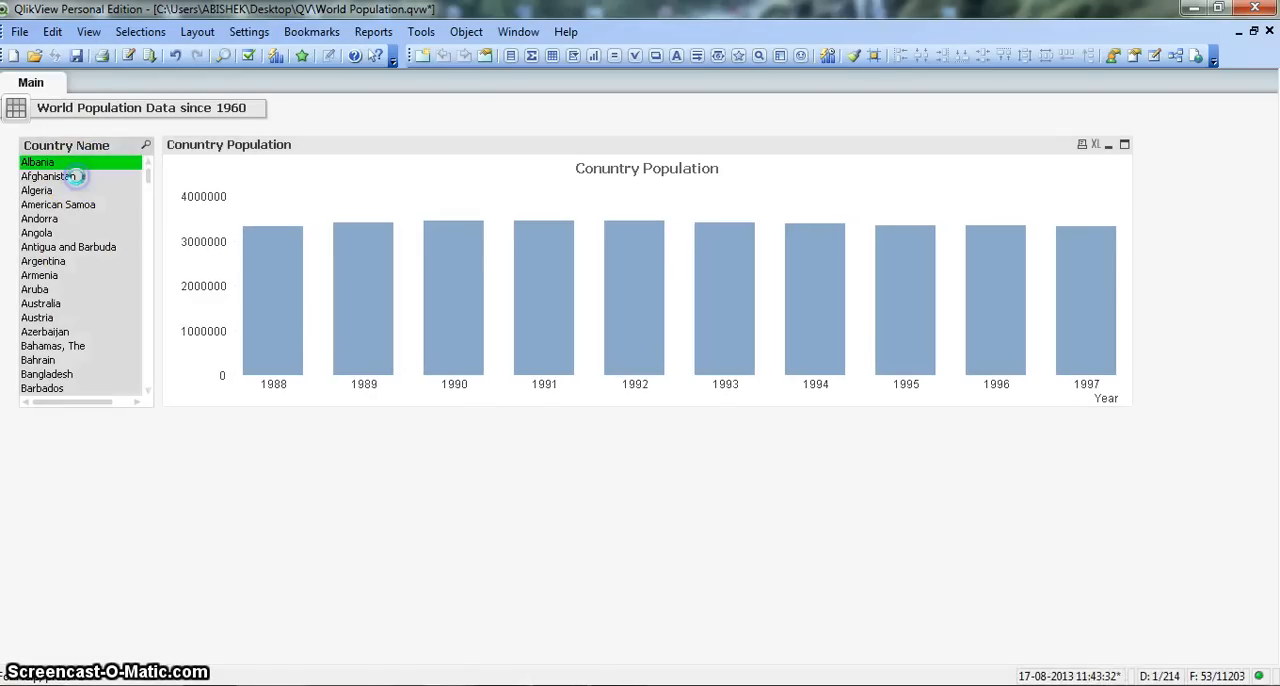
click(80, 233)
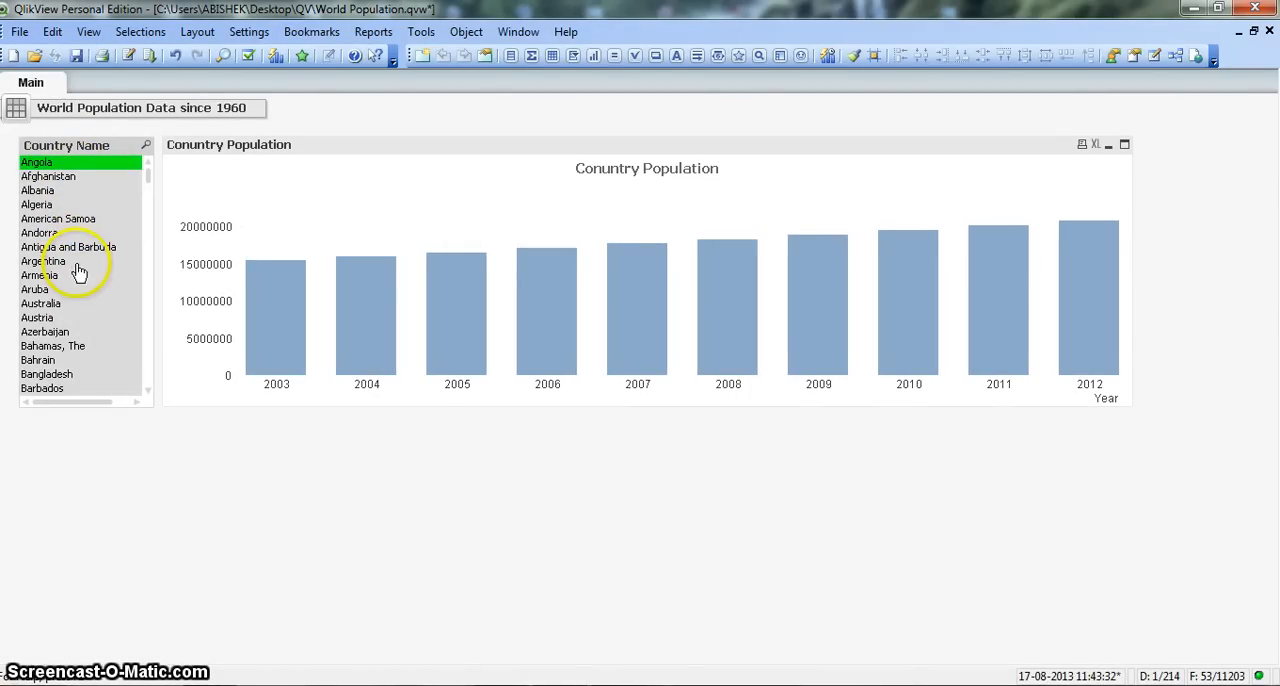
click(76, 262)
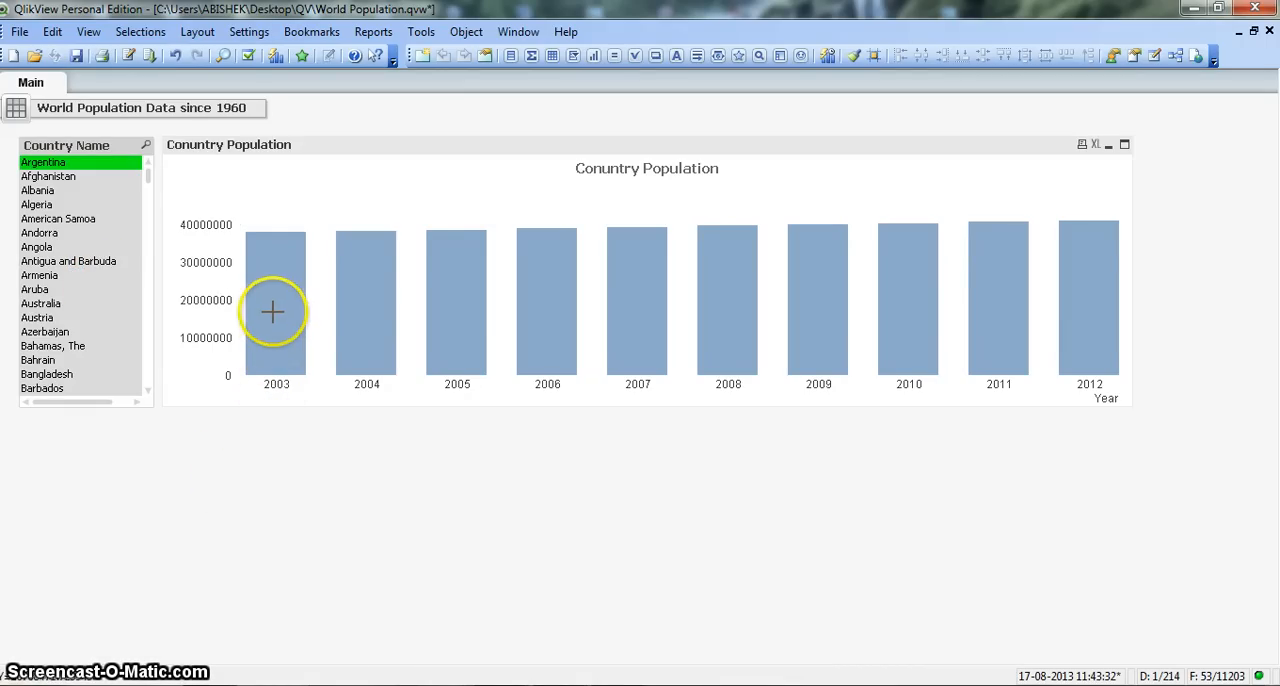
Step: Turn on Values on Data Points for the Conuntry Population expression so each bar carries its value
mouse_move(272, 312)
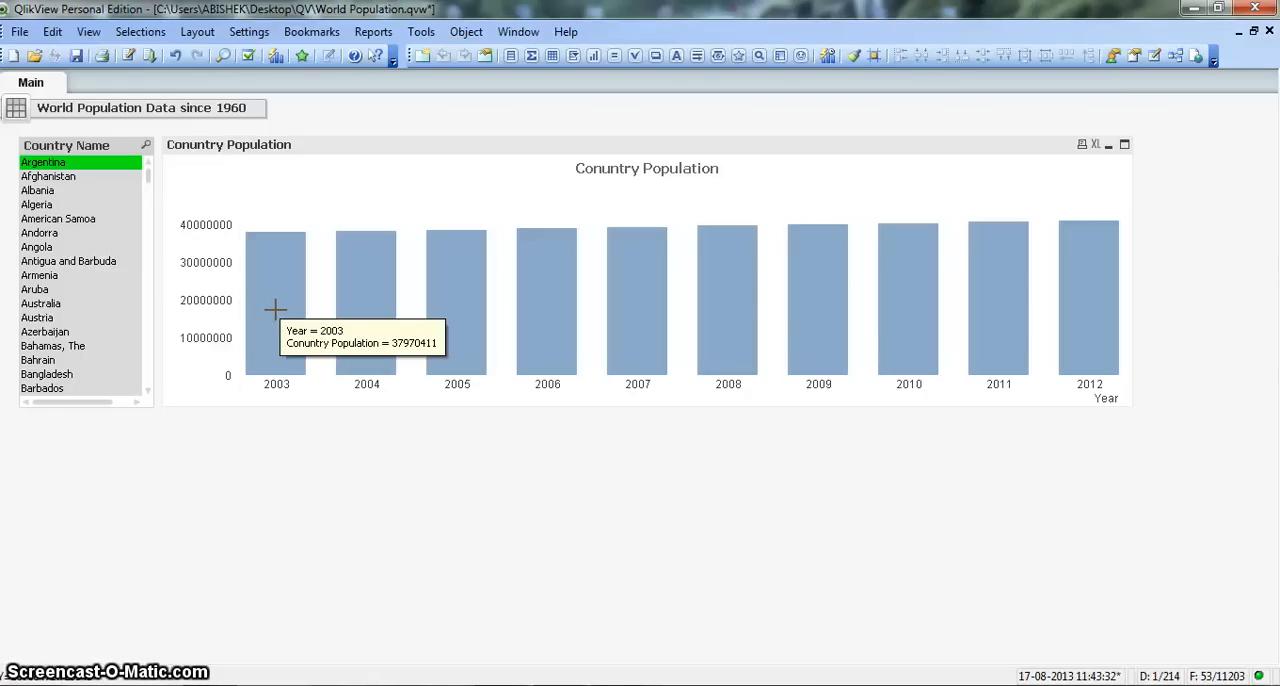
right_click(283, 259)
click(320, 274)
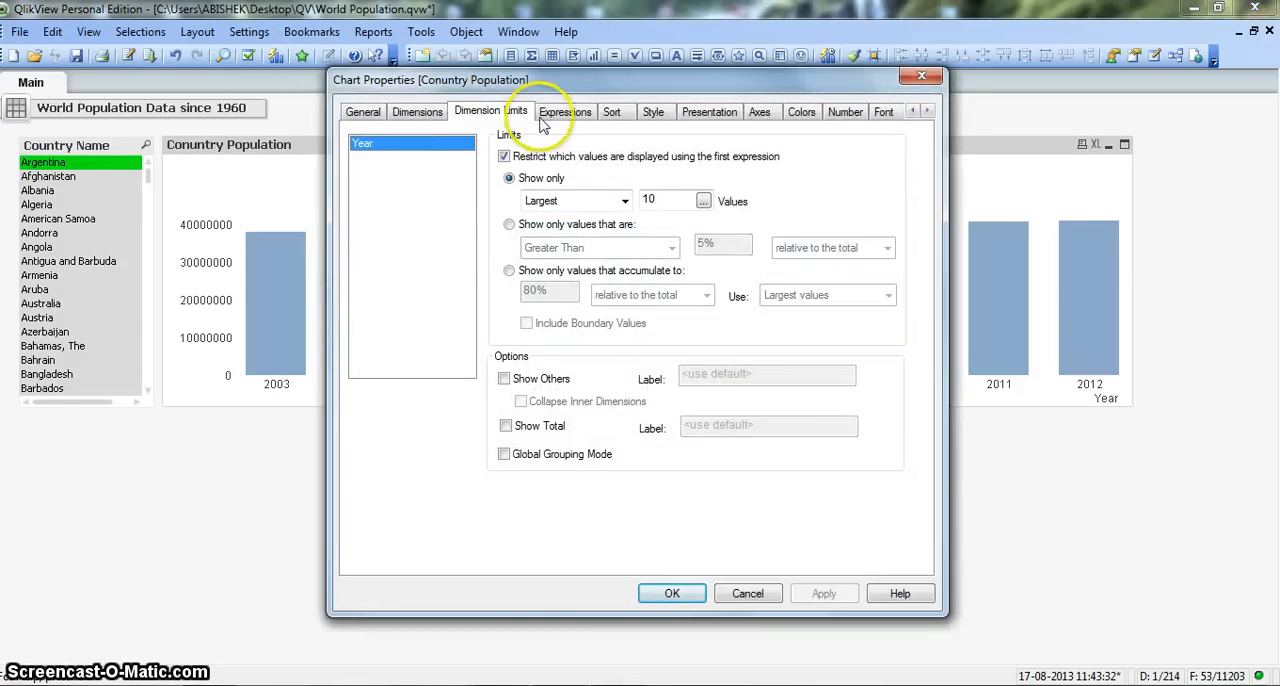
click(555, 114)
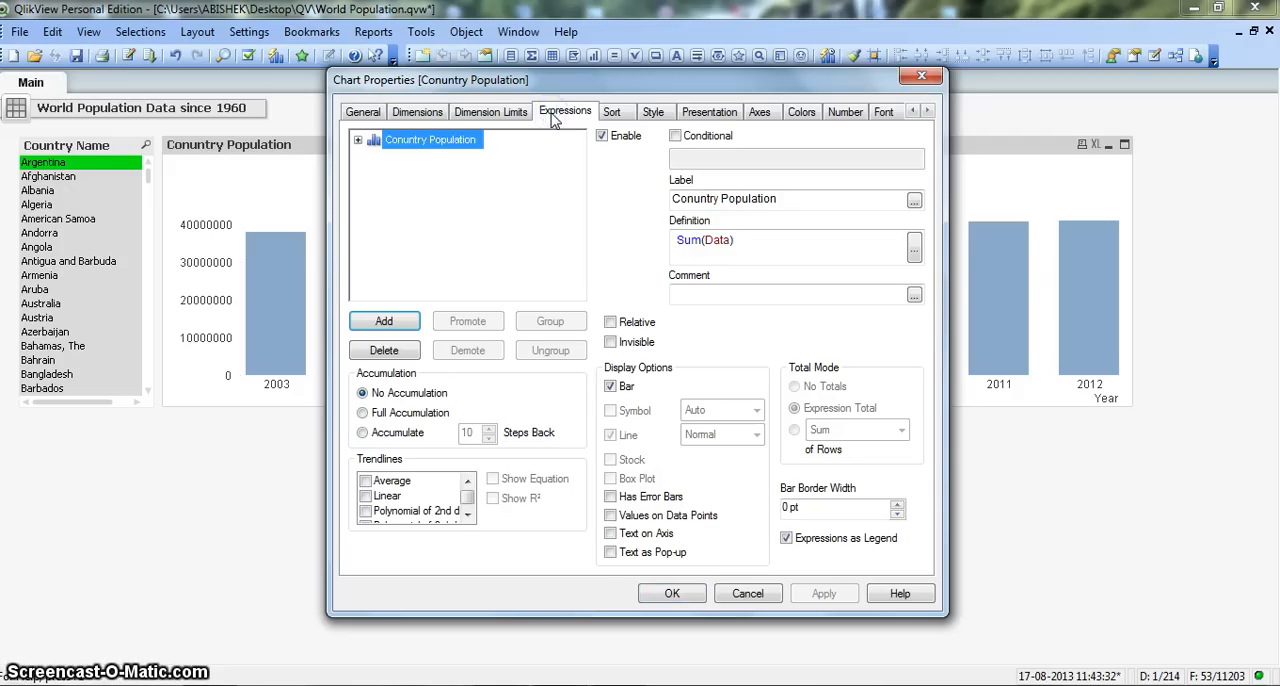
click(625, 518)
click(669, 595)
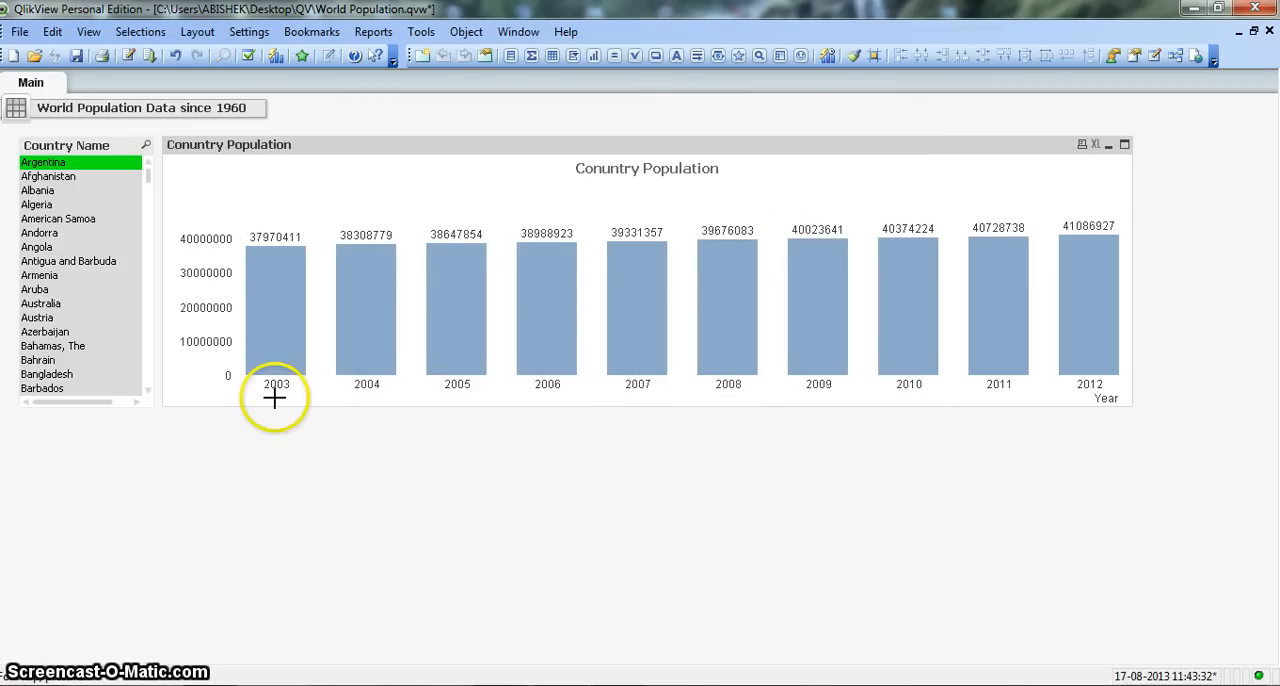
Step: Change the population chart's bars to horizontal orientation and narrow the chart to about 40% of its width
mouse_move(287, 258)
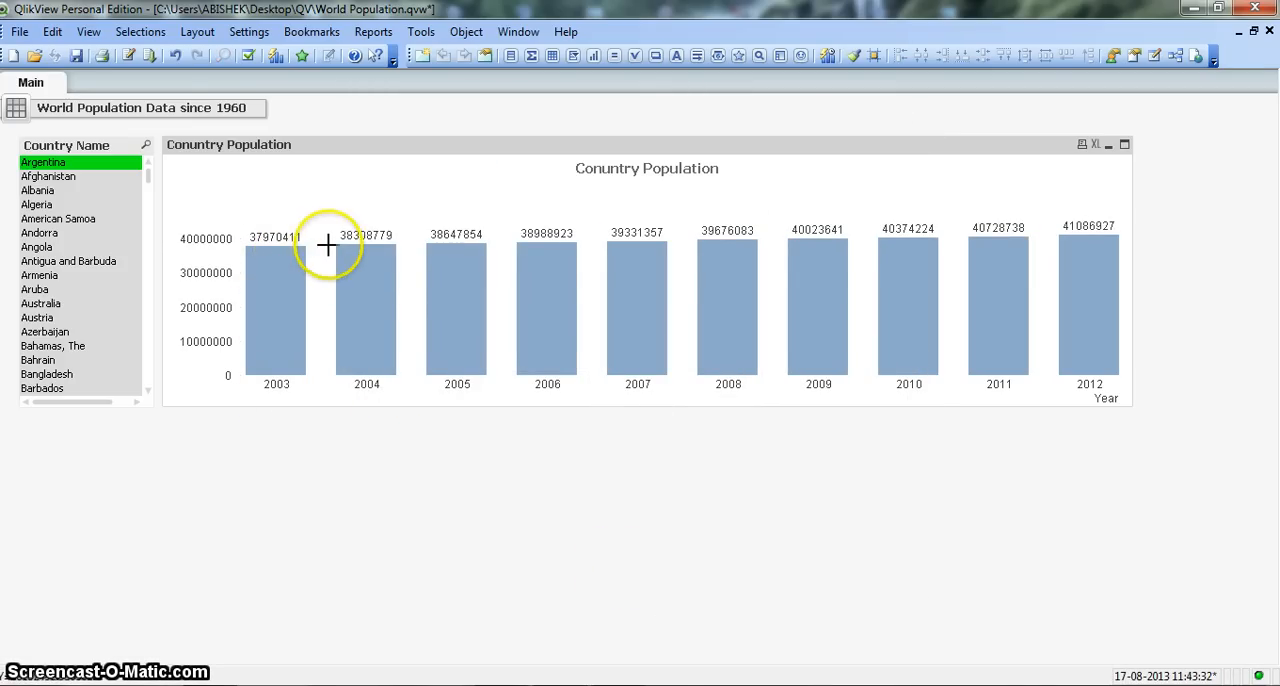
mouse_move(449, 242)
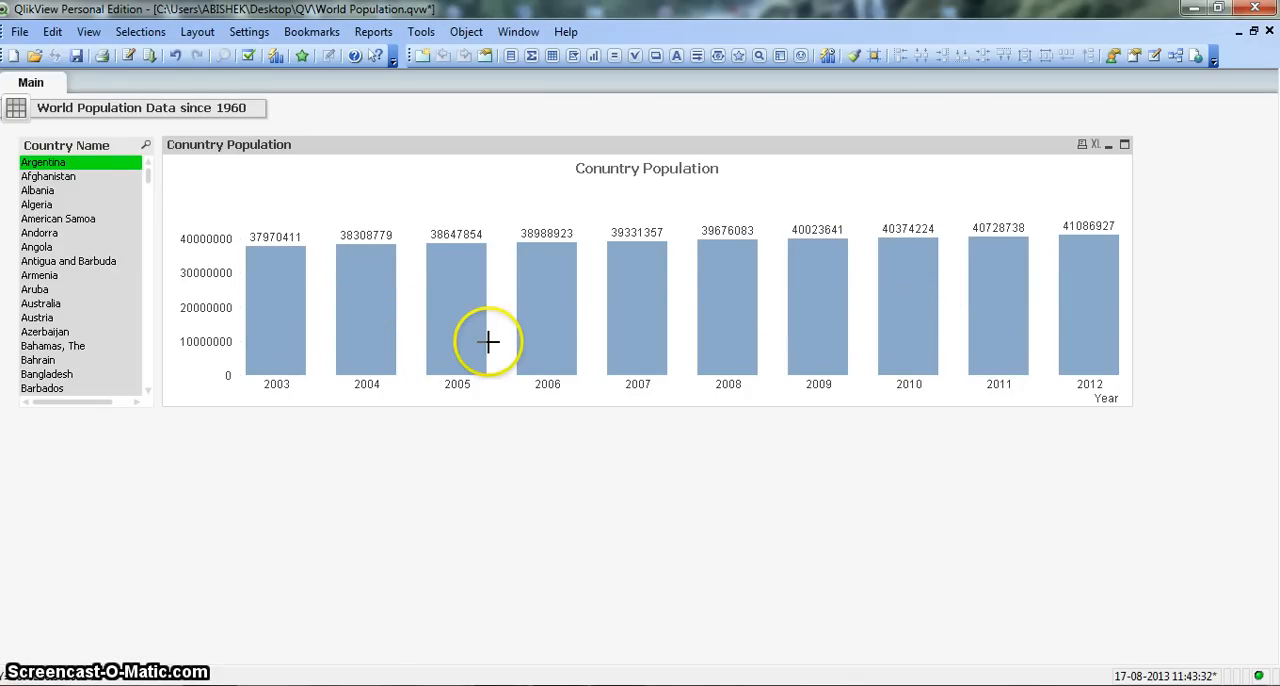
mouse_move(643, 250)
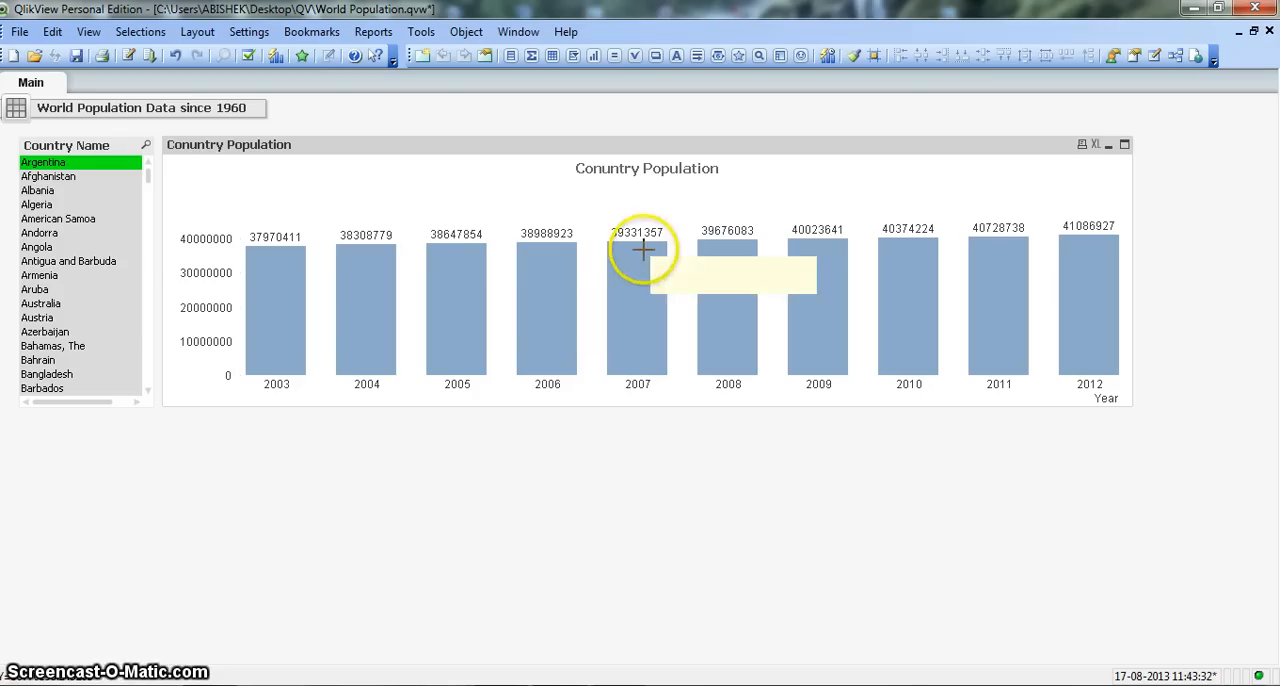
right_click(557, 213)
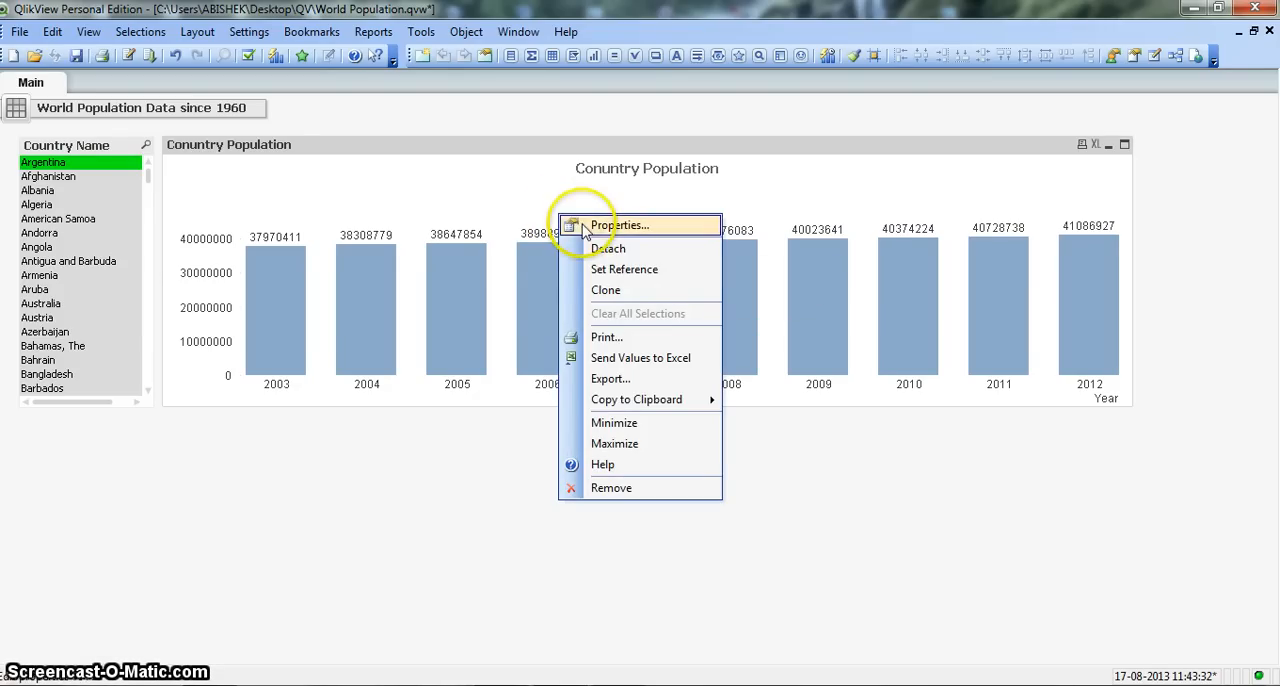
click(585, 224)
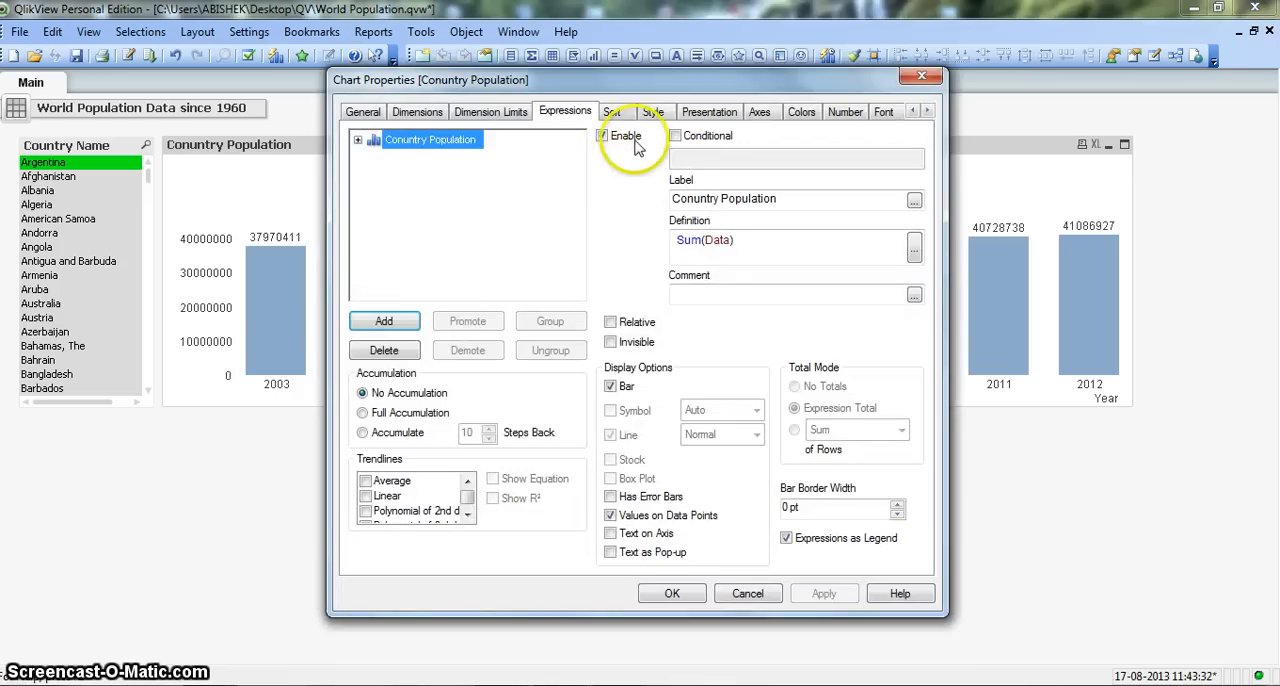
click(653, 112)
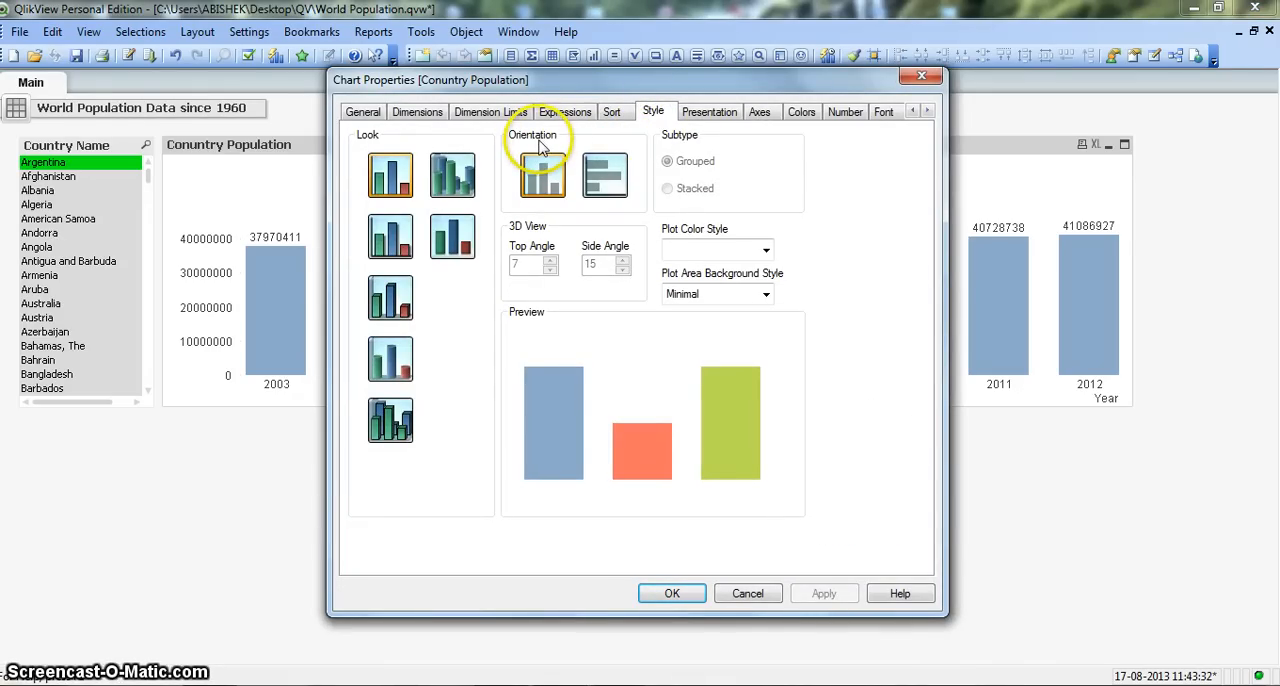
click(606, 193)
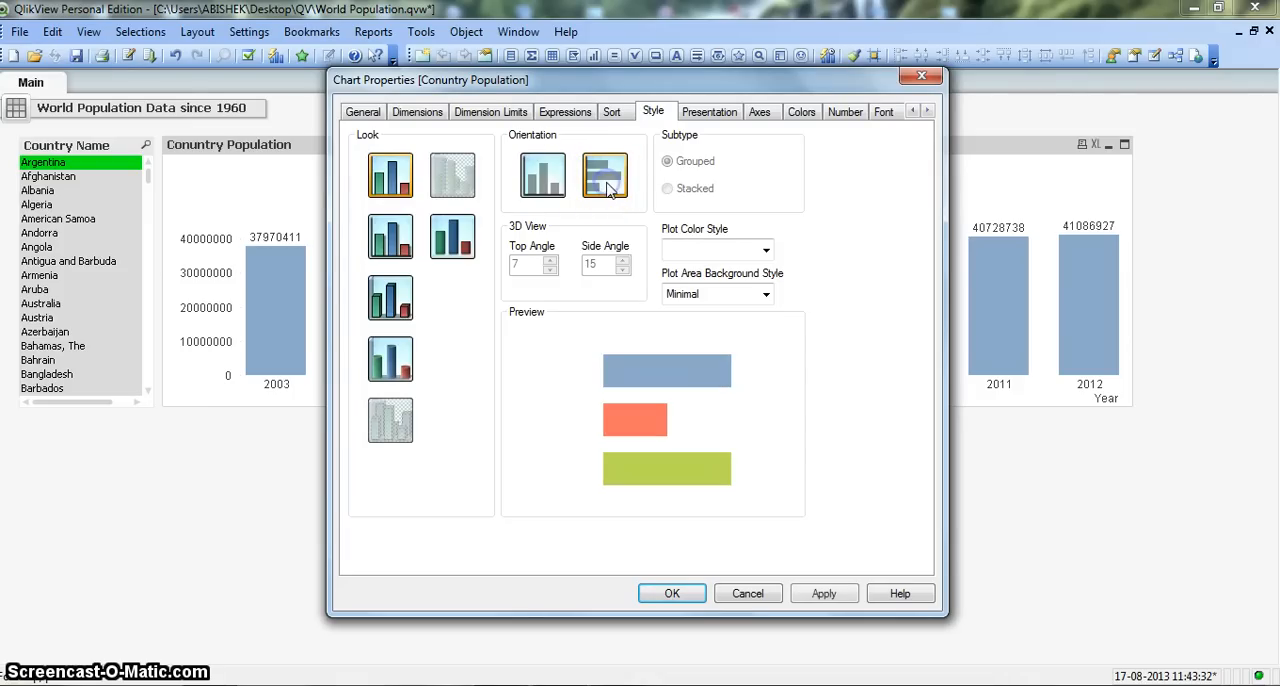
click(607, 197)
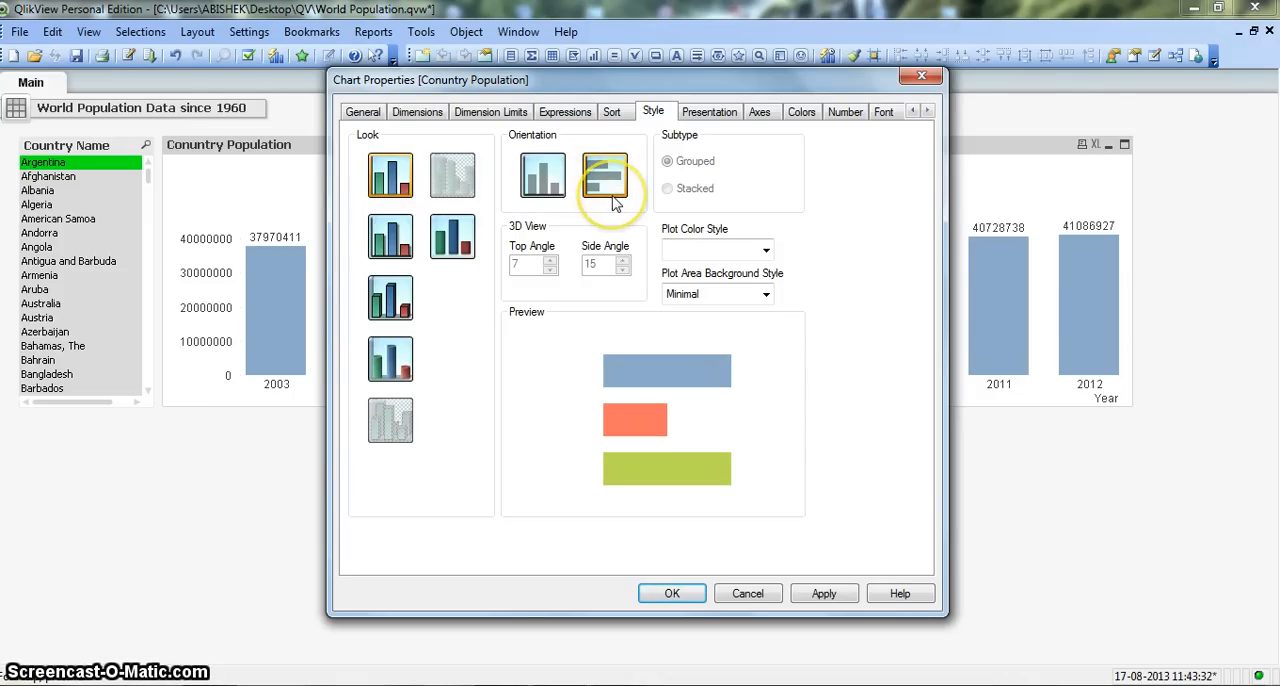
click(670, 594)
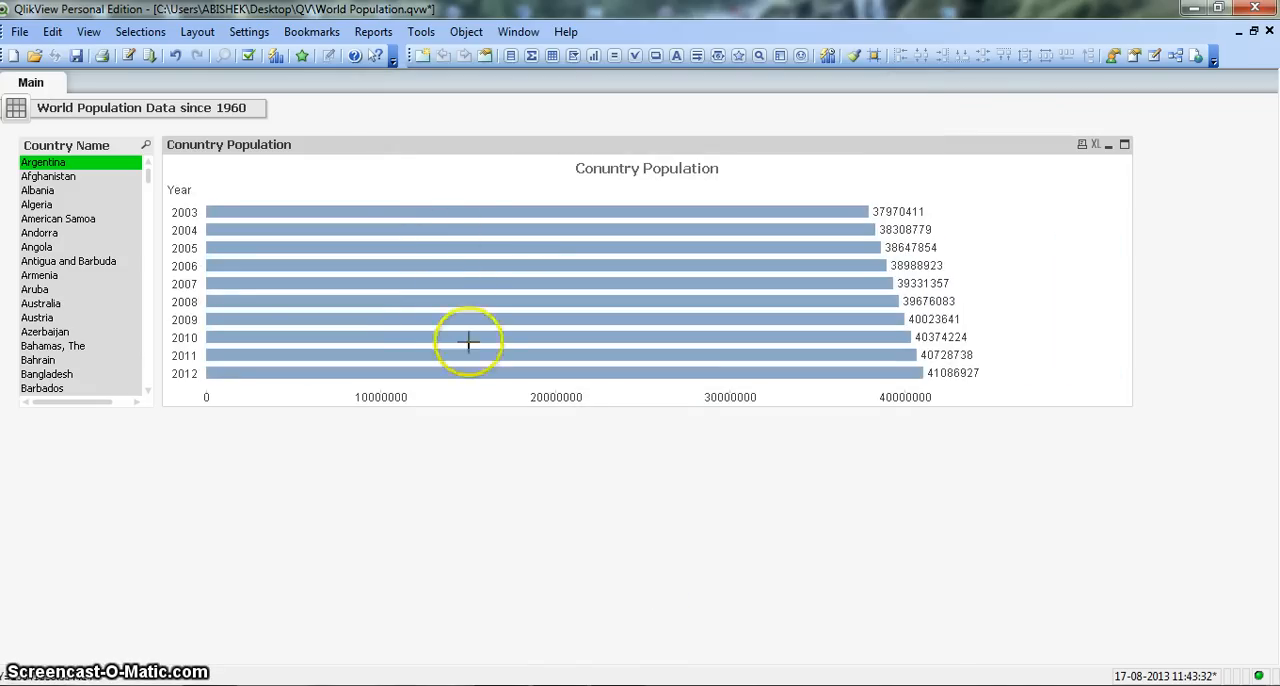
mouse_move(458, 318)
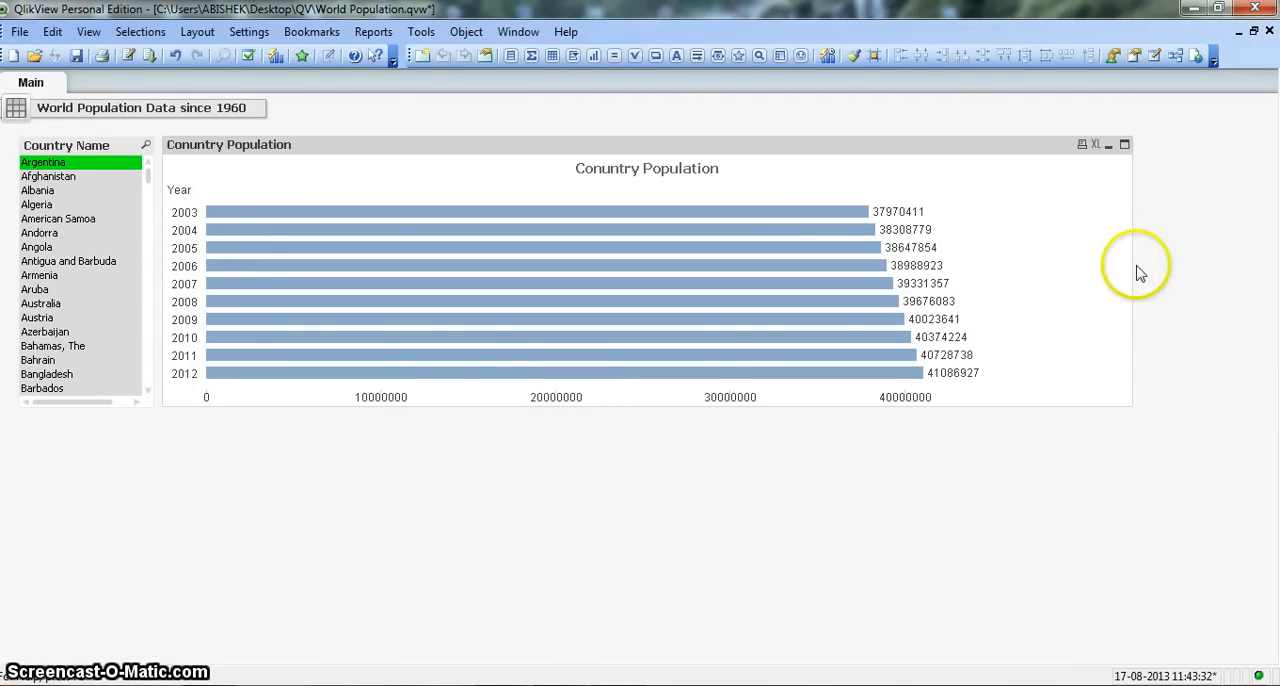
drag(1131, 268, 539, 300)
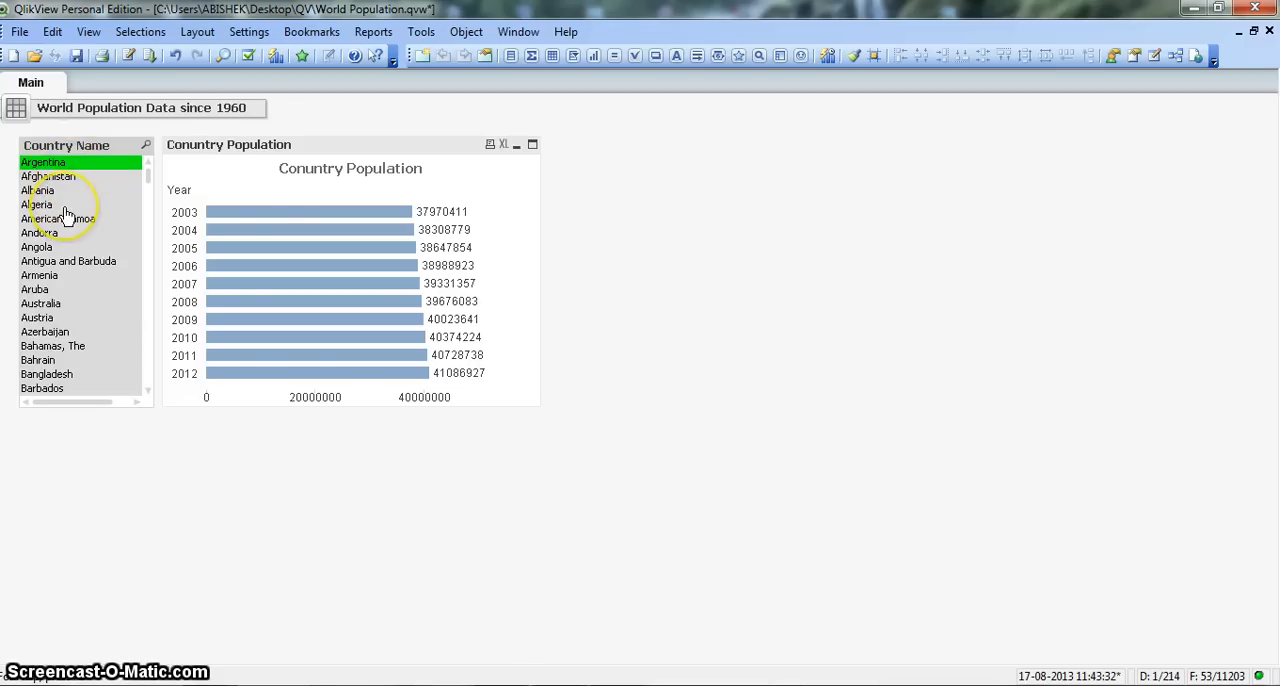
Step: Set the population chart's window title to the expression =[Country Name] so the caption shows the selected country
right_click(309, 149)
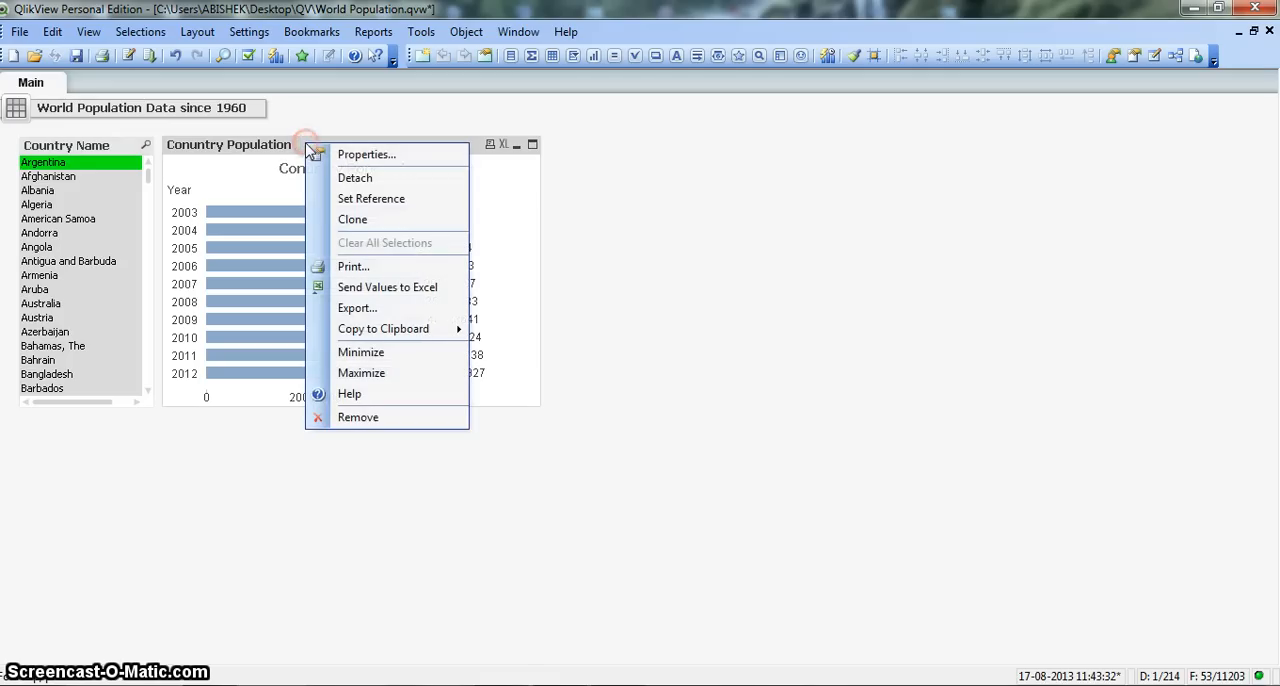
click(350, 155)
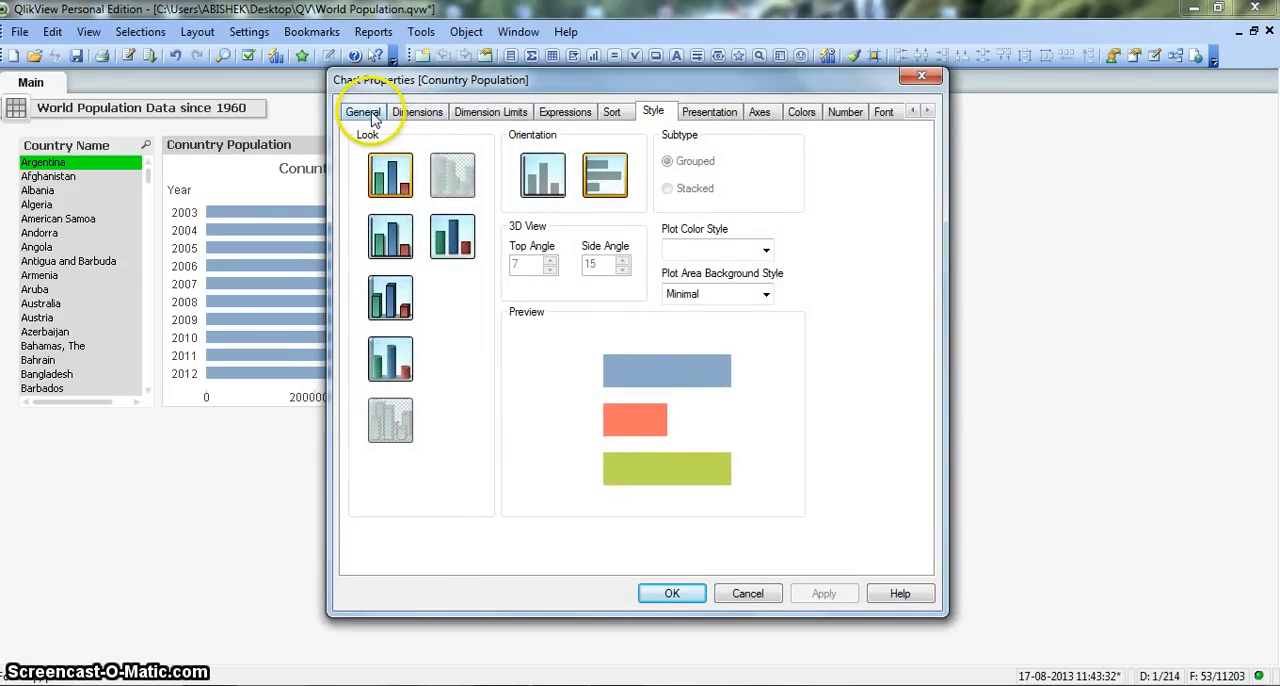
click(370, 114)
click(389, 152)
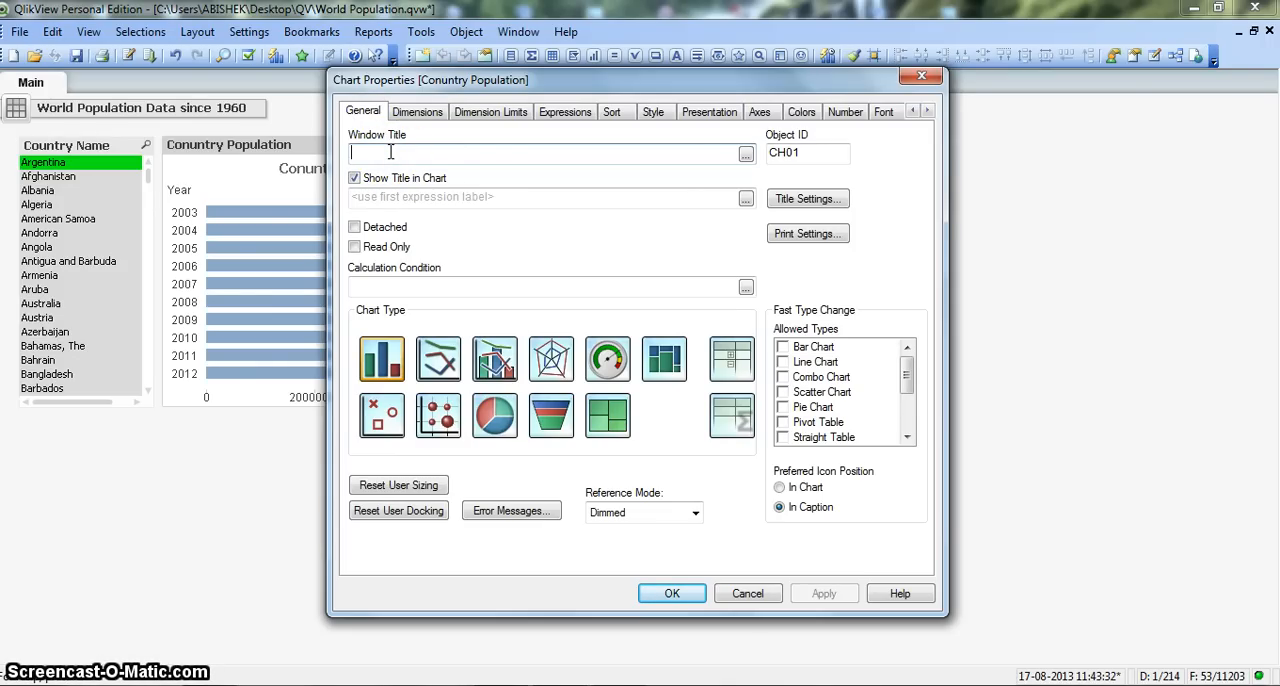
text(=)
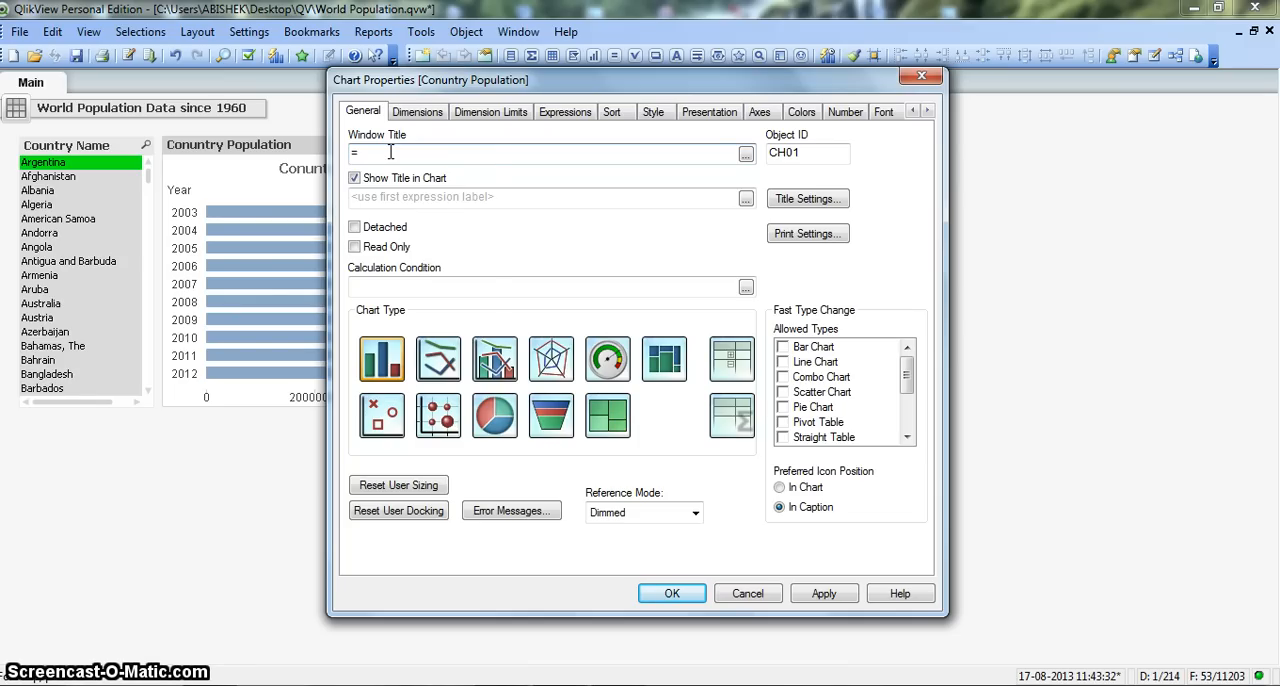
text(cou)
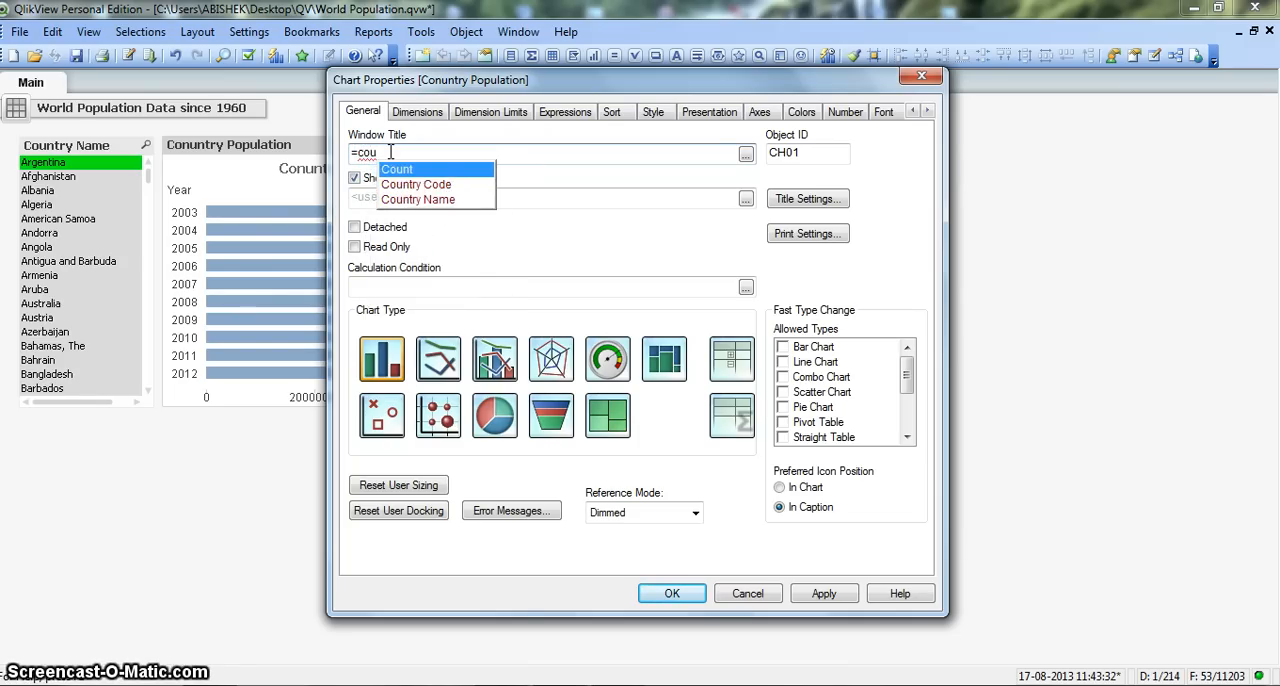
key(Down)
key(Down)
key(Return)
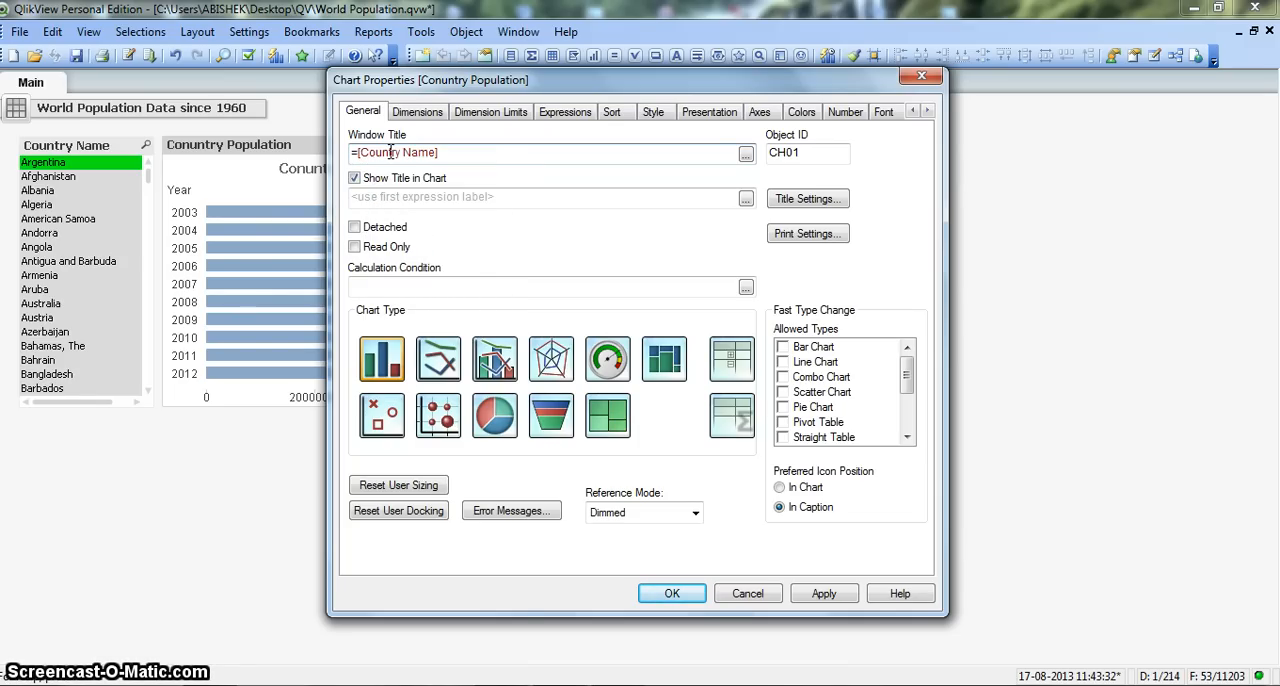
click(595, 292)
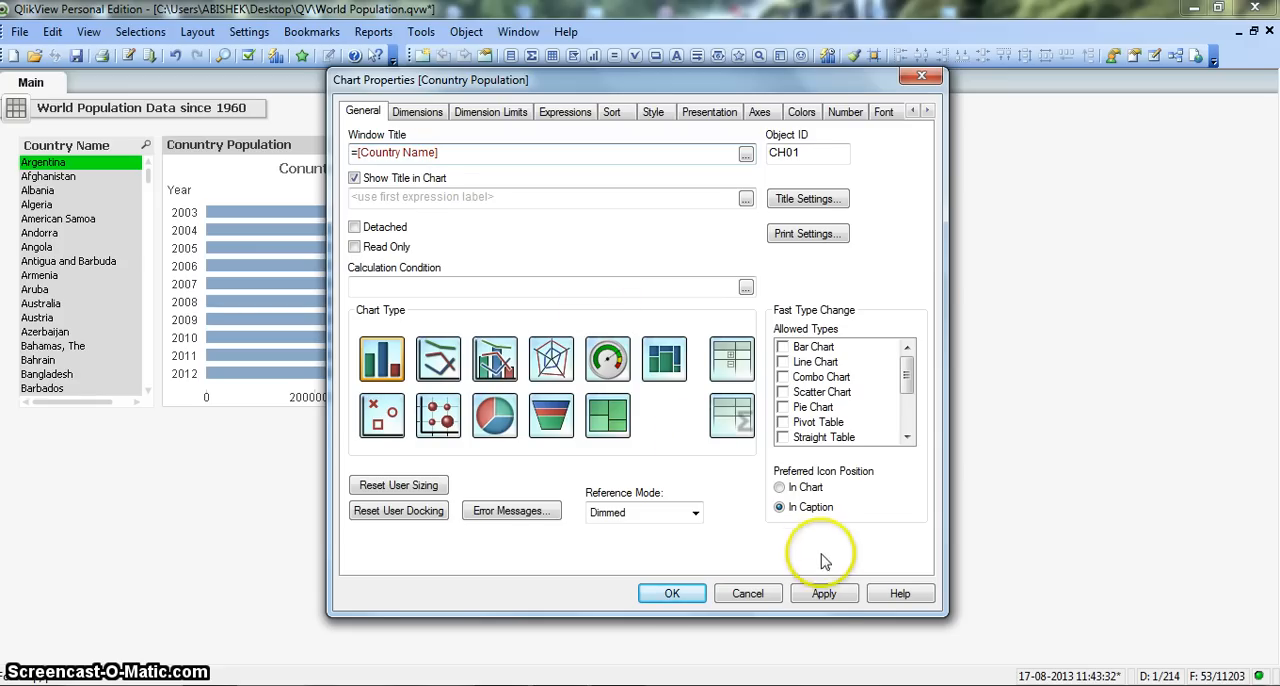
click(824, 593)
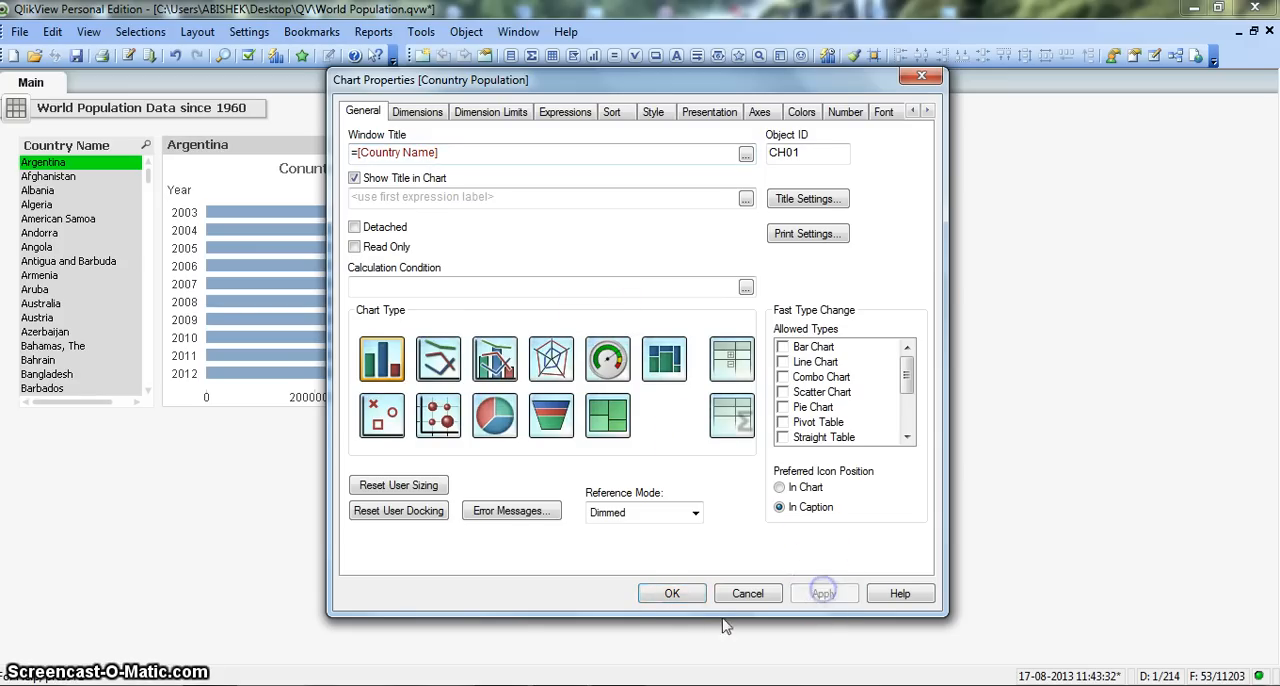
click(673, 593)
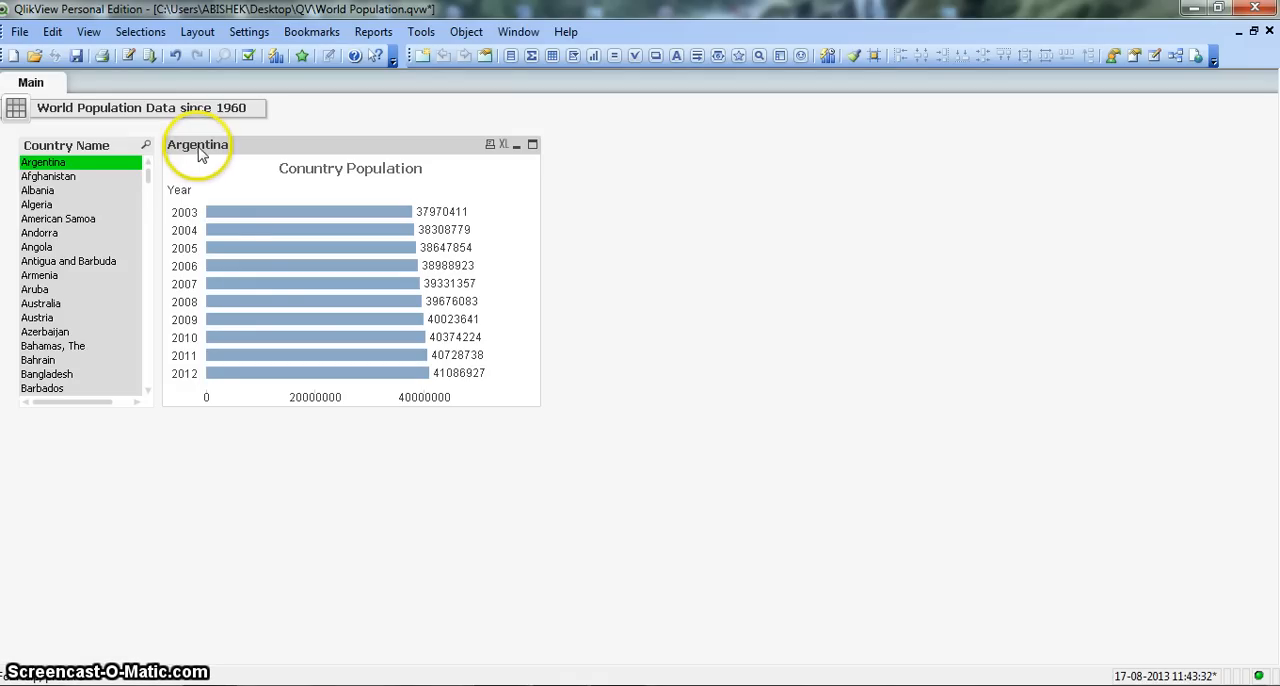
Step: Filter the chart by Afghanistan, Albania, Algeria and finally Antigua and Barbuda, one at a time, in the Country Name list box
click(106, 180)
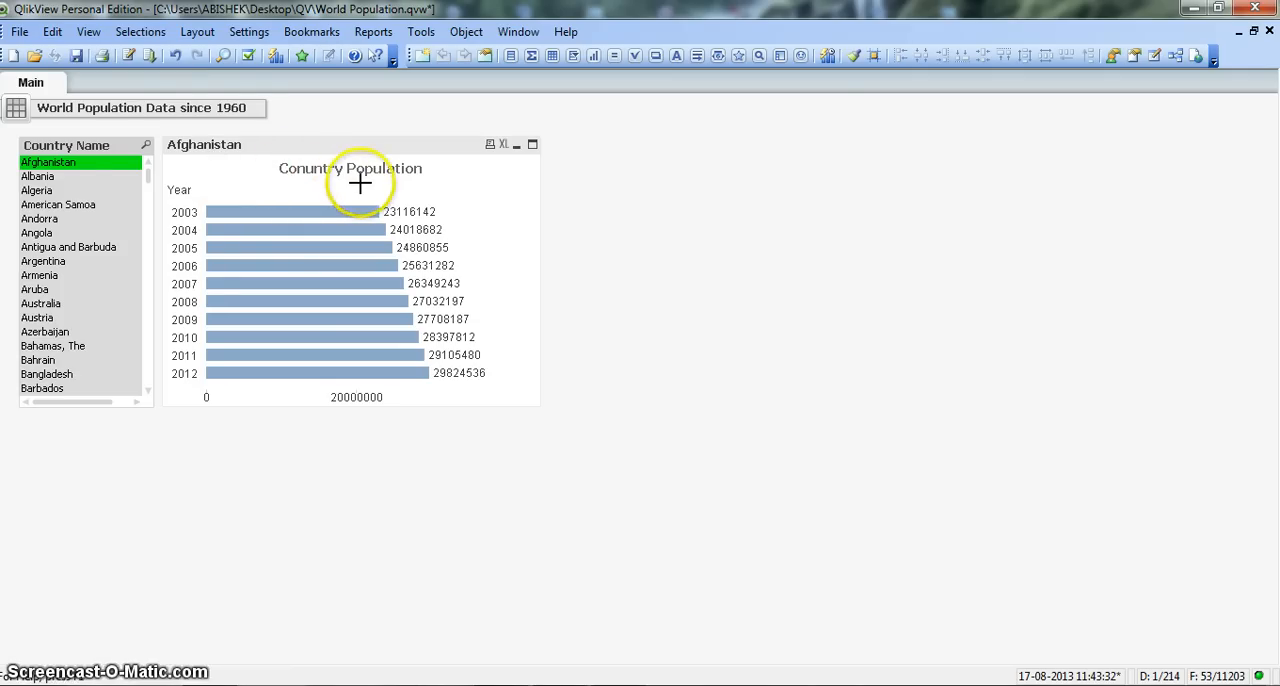
click(58, 176)
click(55, 190)
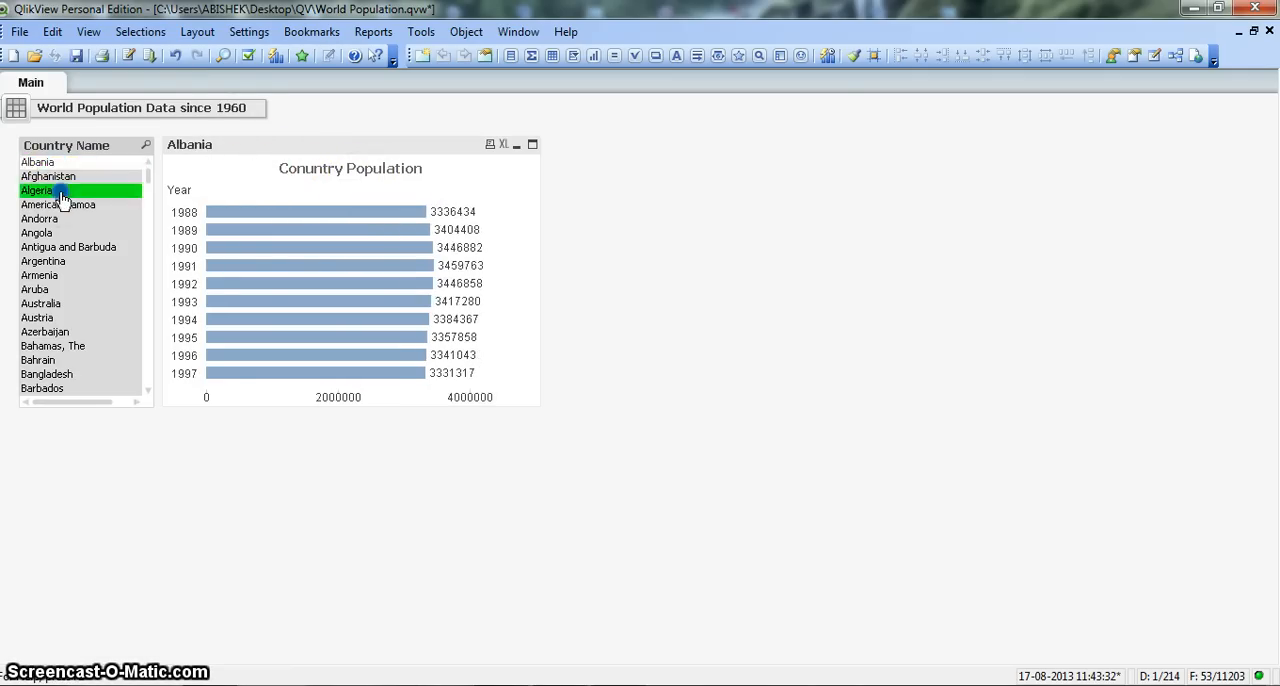
click(66, 247)
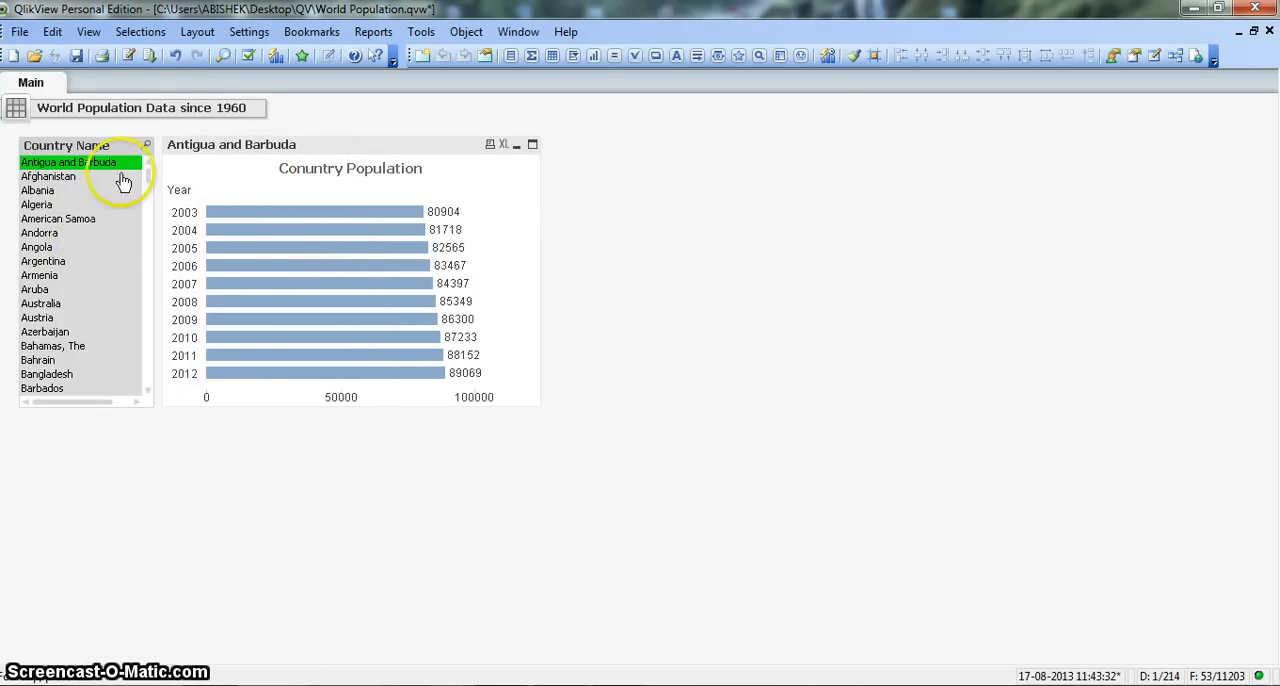
click(212, 150)
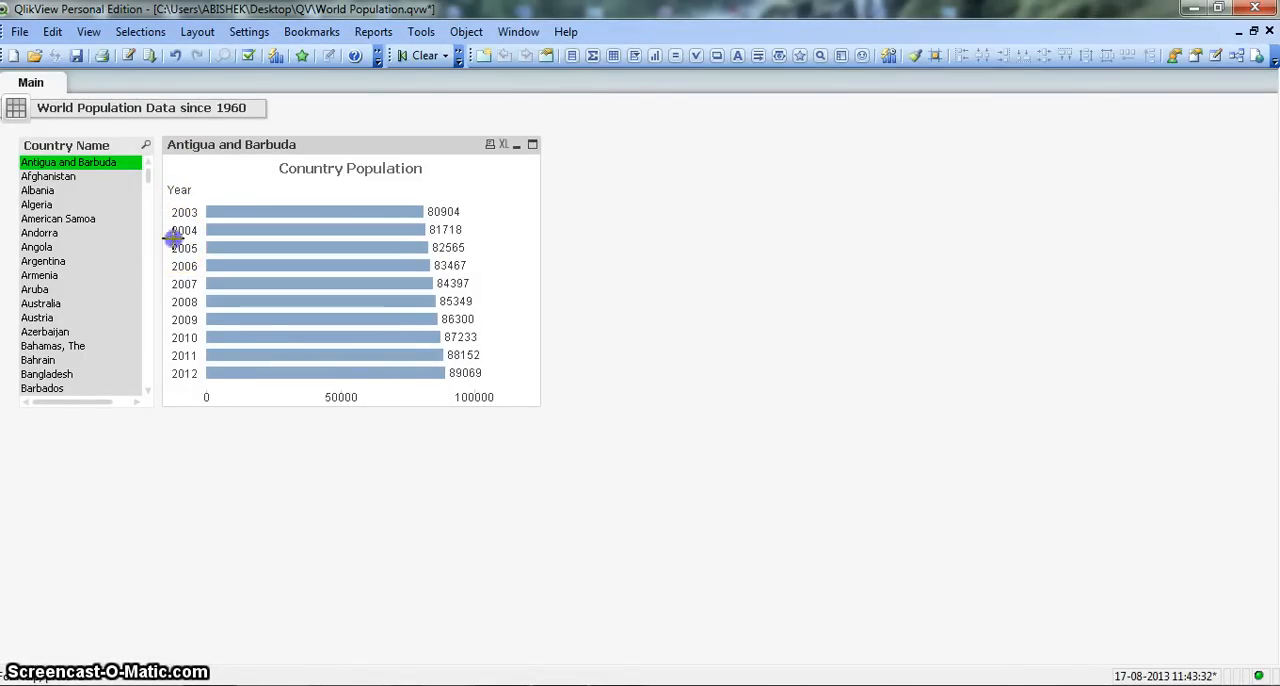
Step: Select the years 2005 to 2010 directly in the chart's plot area and step back to the previous selection
drag(173, 240, 496, 345)
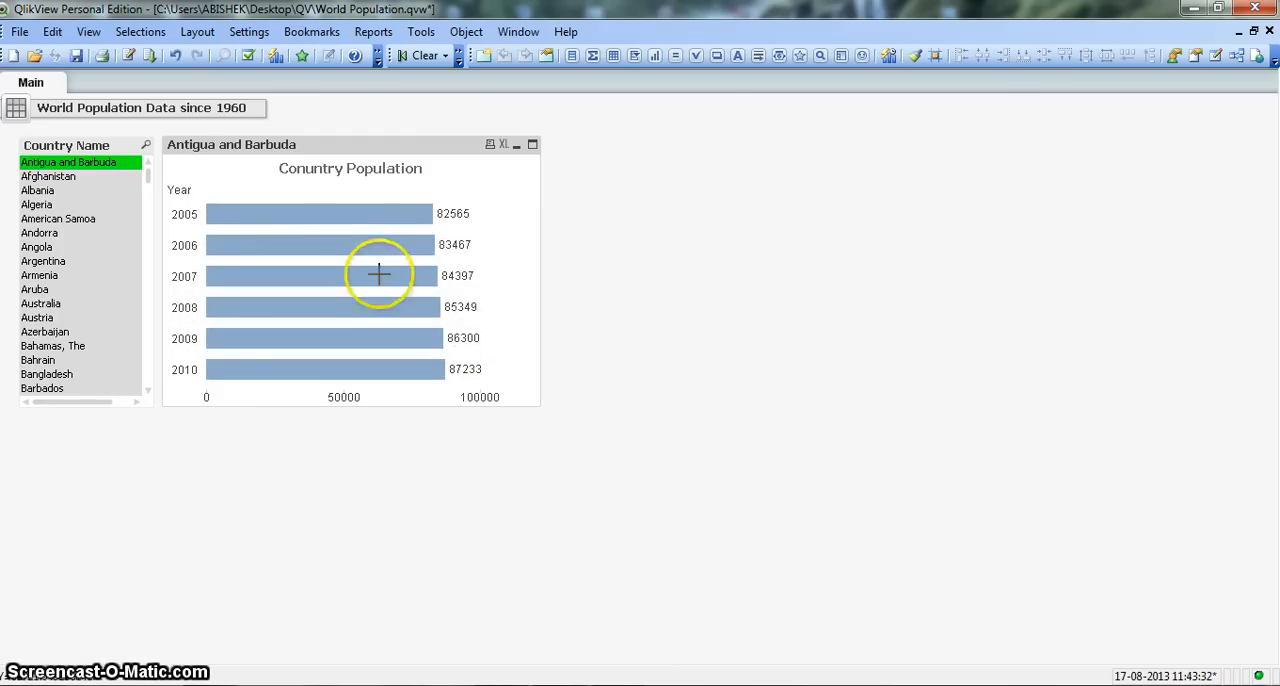
mouse_move(359, 263)
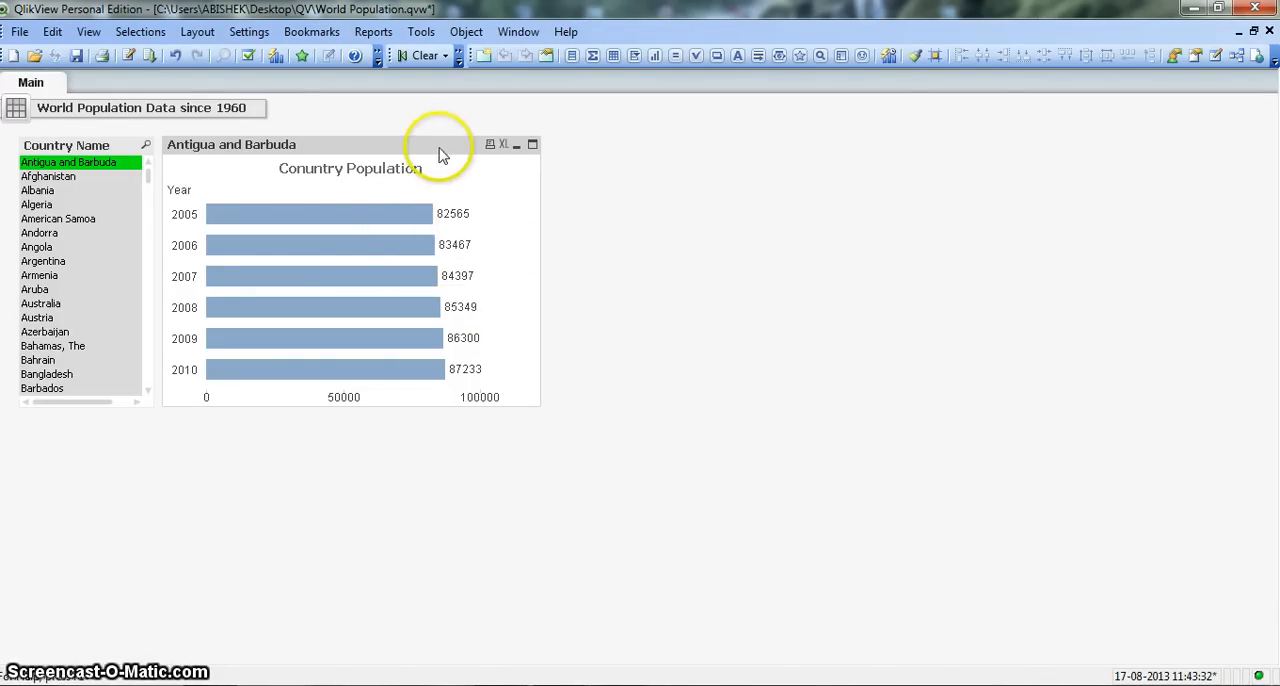
mouse_move(374, 217)
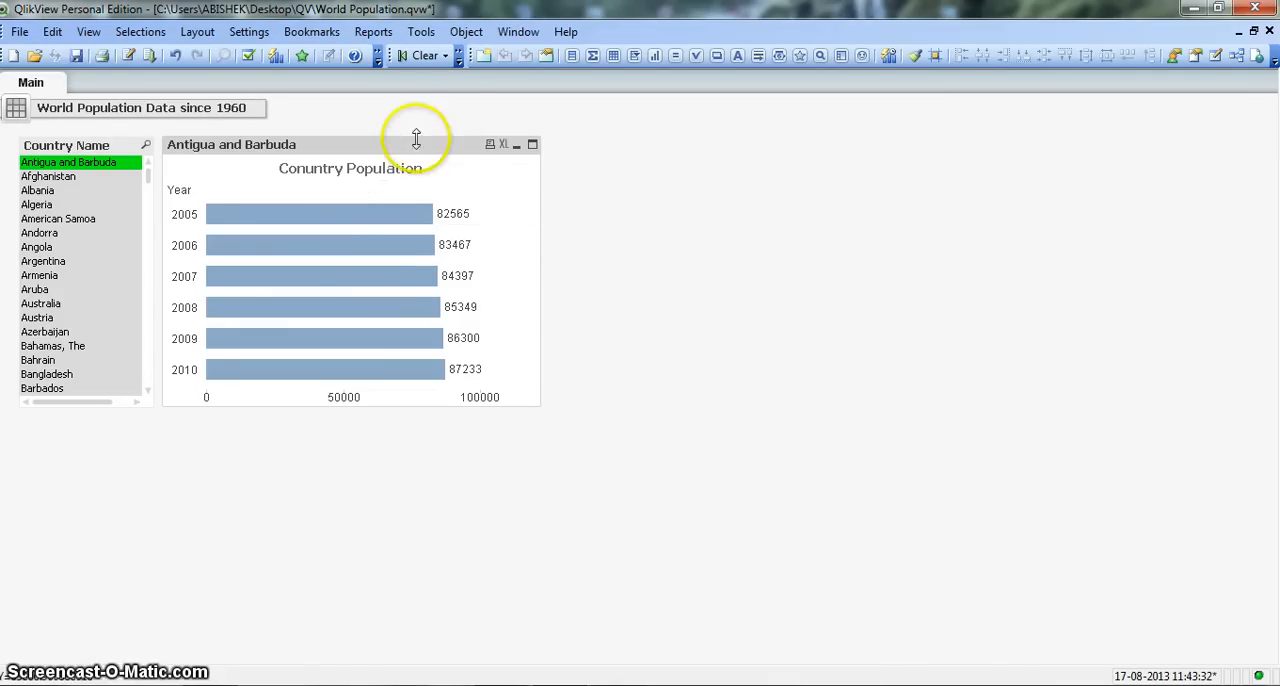
click(458, 57)
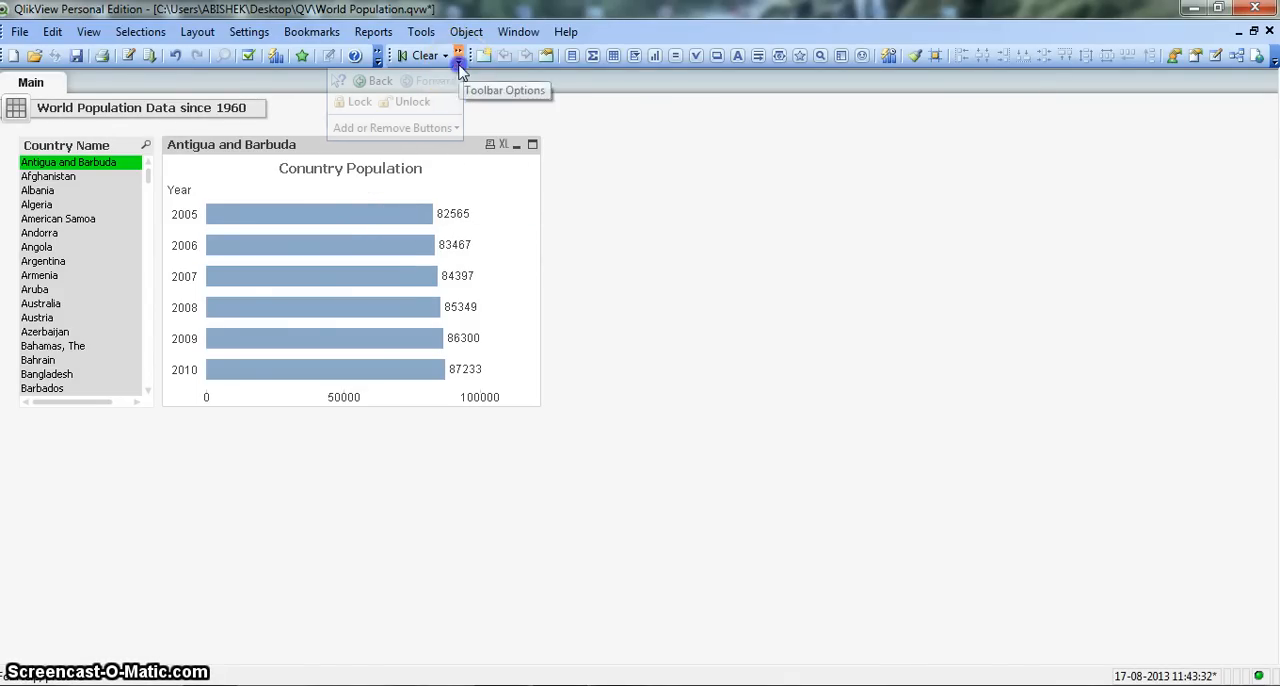
click(380, 84)
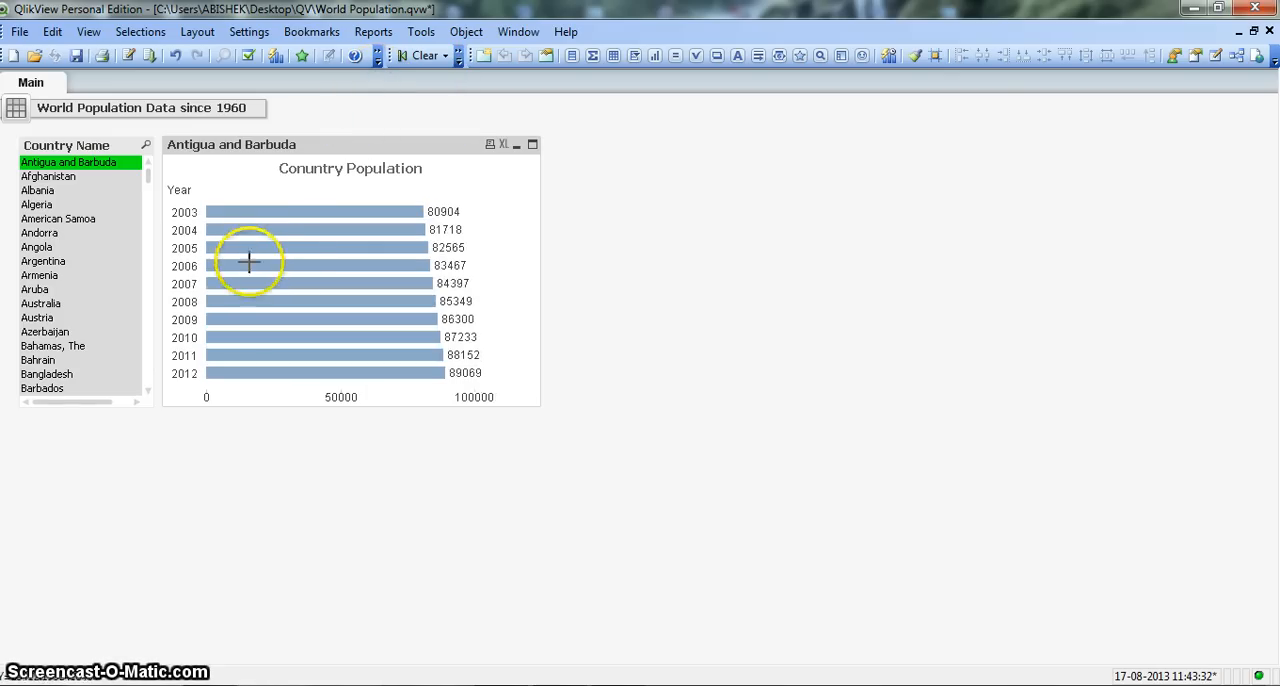
Step: Make the population chart Read Only in its general properties
right_click(250, 190)
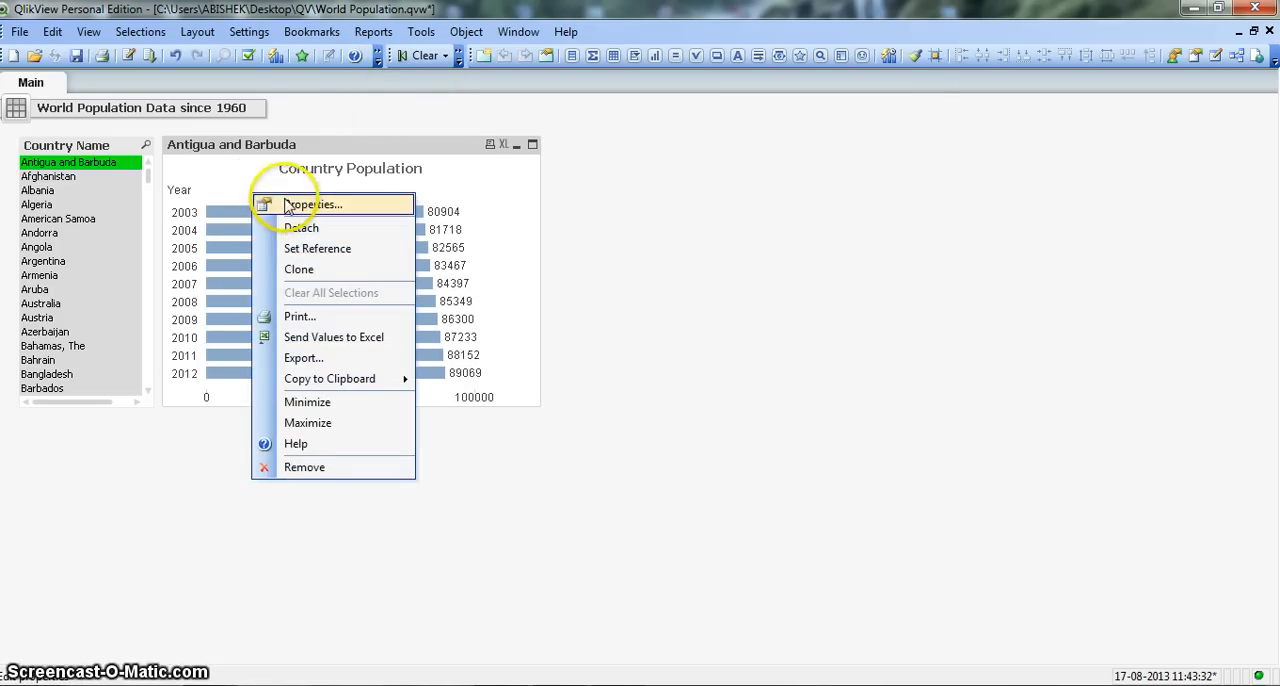
click(288, 205)
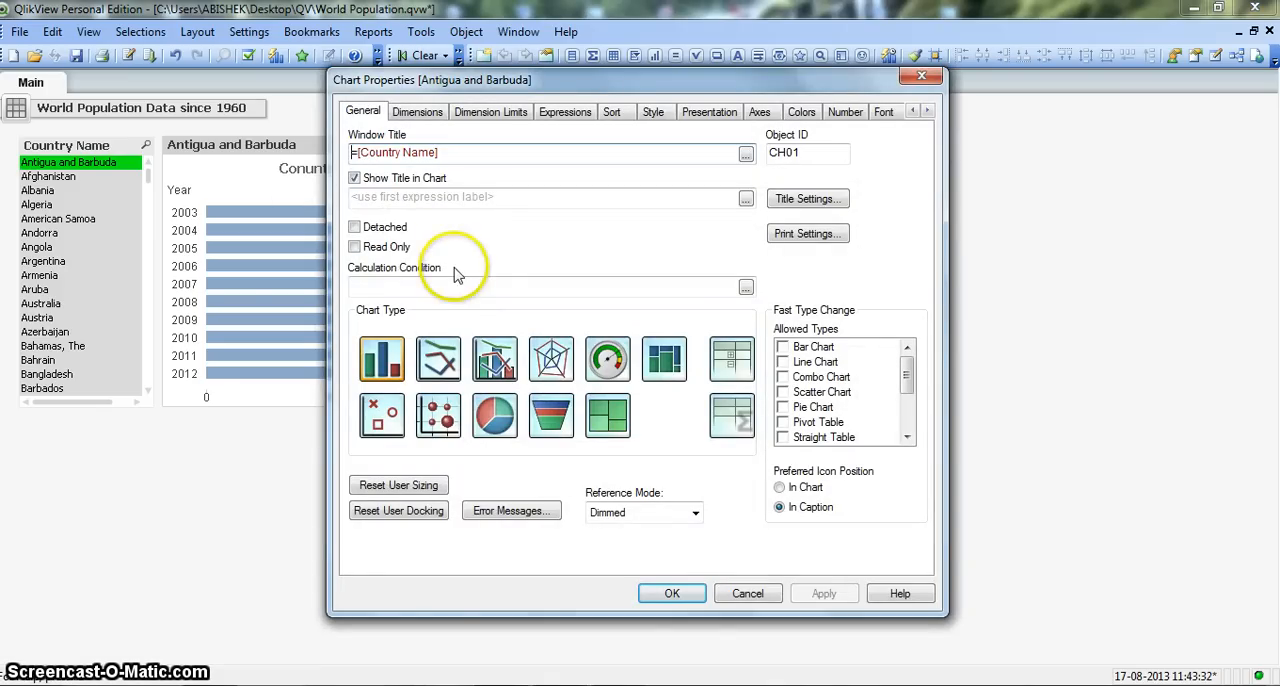
click(398, 249)
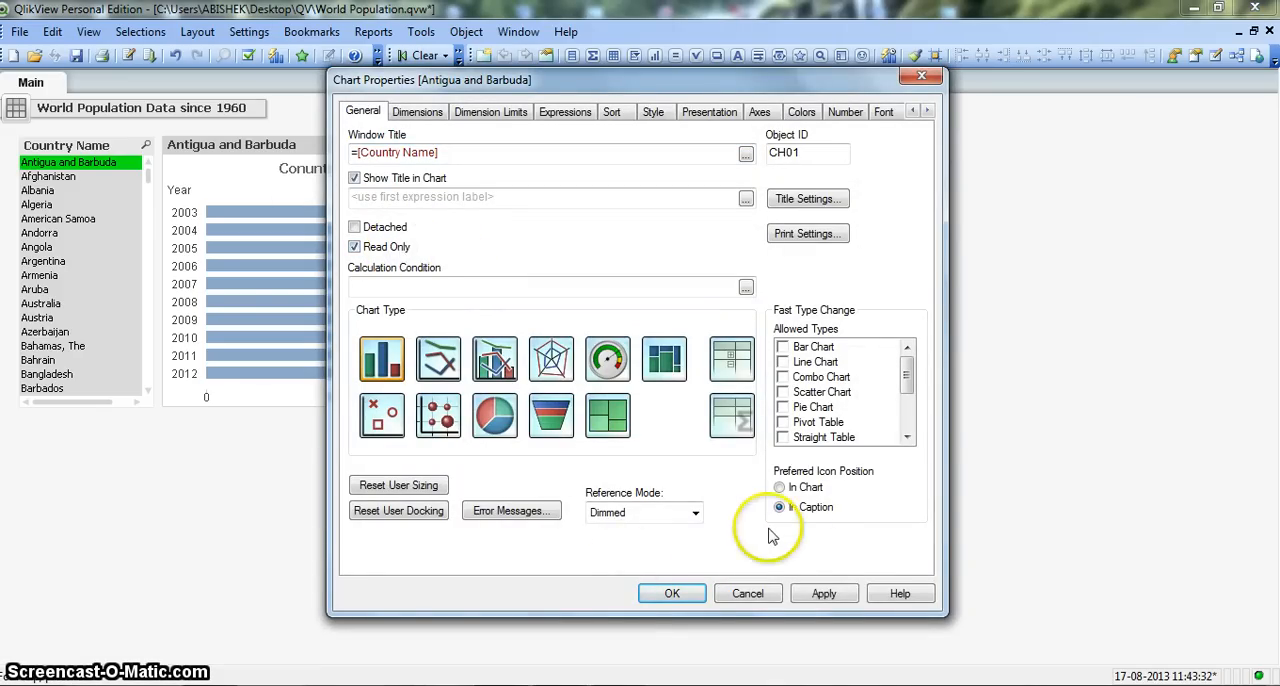
click(823, 593)
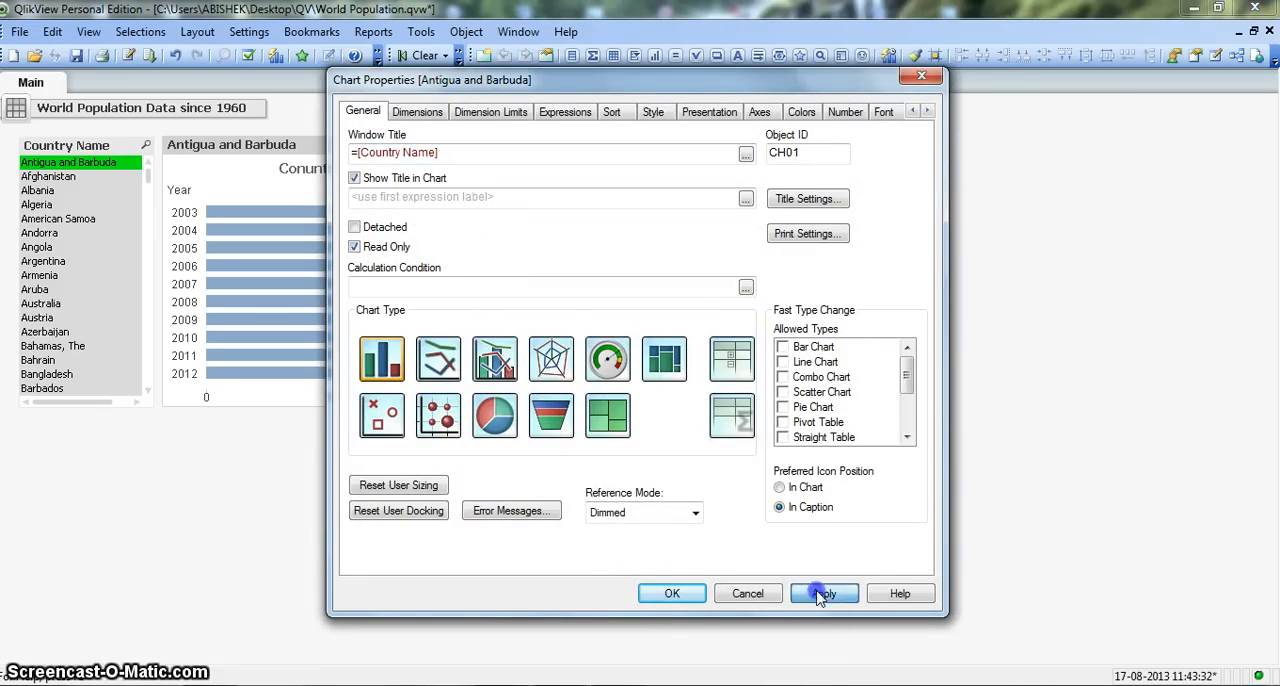
click(686, 596)
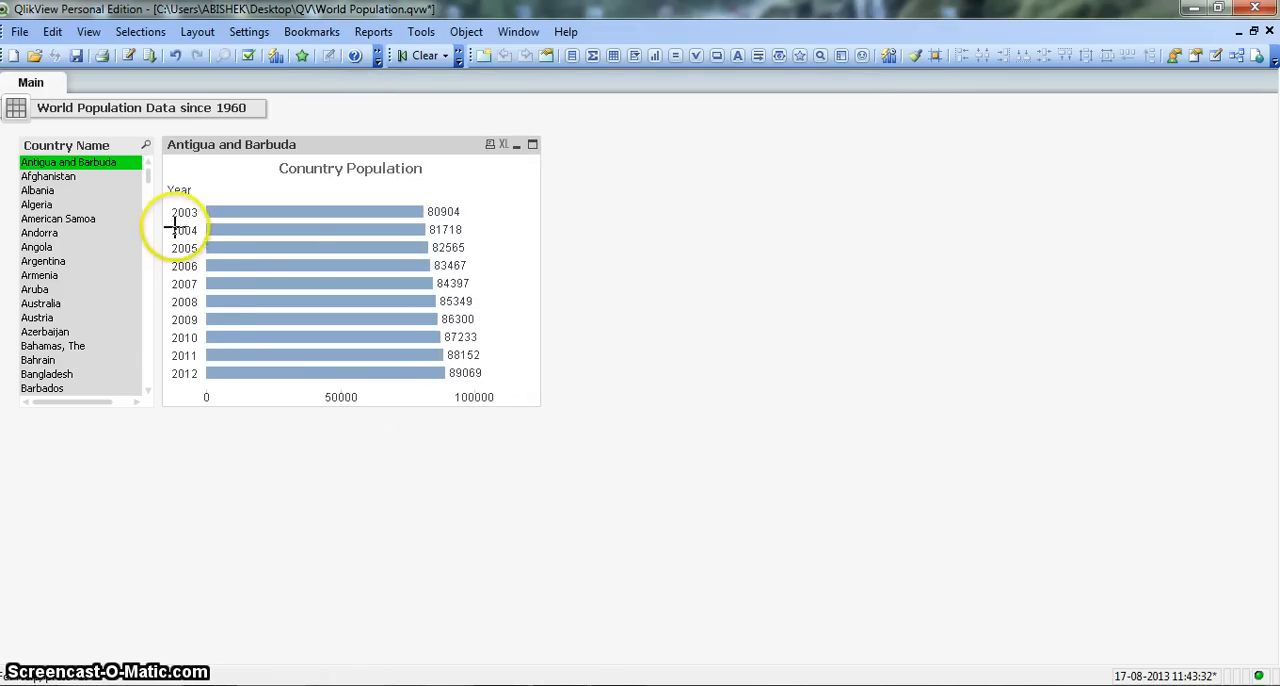
Step: Test the Read Only setting by trying to select several ranges of years in the population chart's plot area
drag(171, 205, 505, 333)
drag(163, 300, 506, 367)
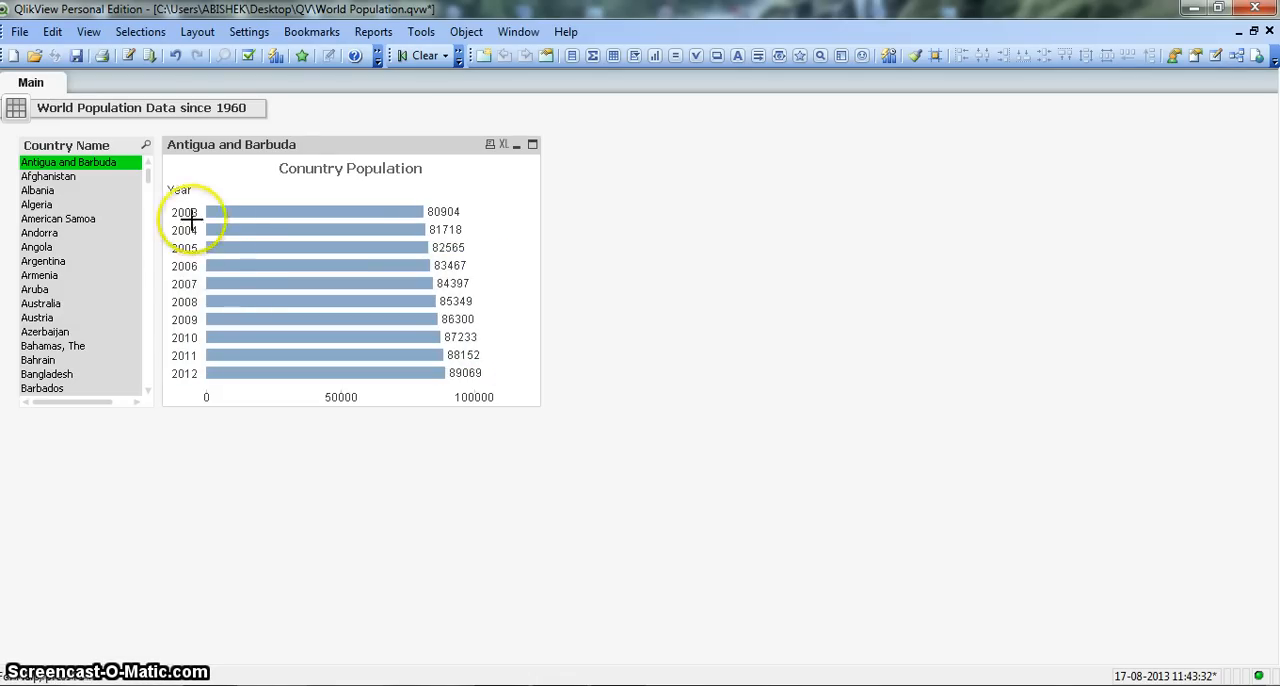
drag(205, 231, 500, 302)
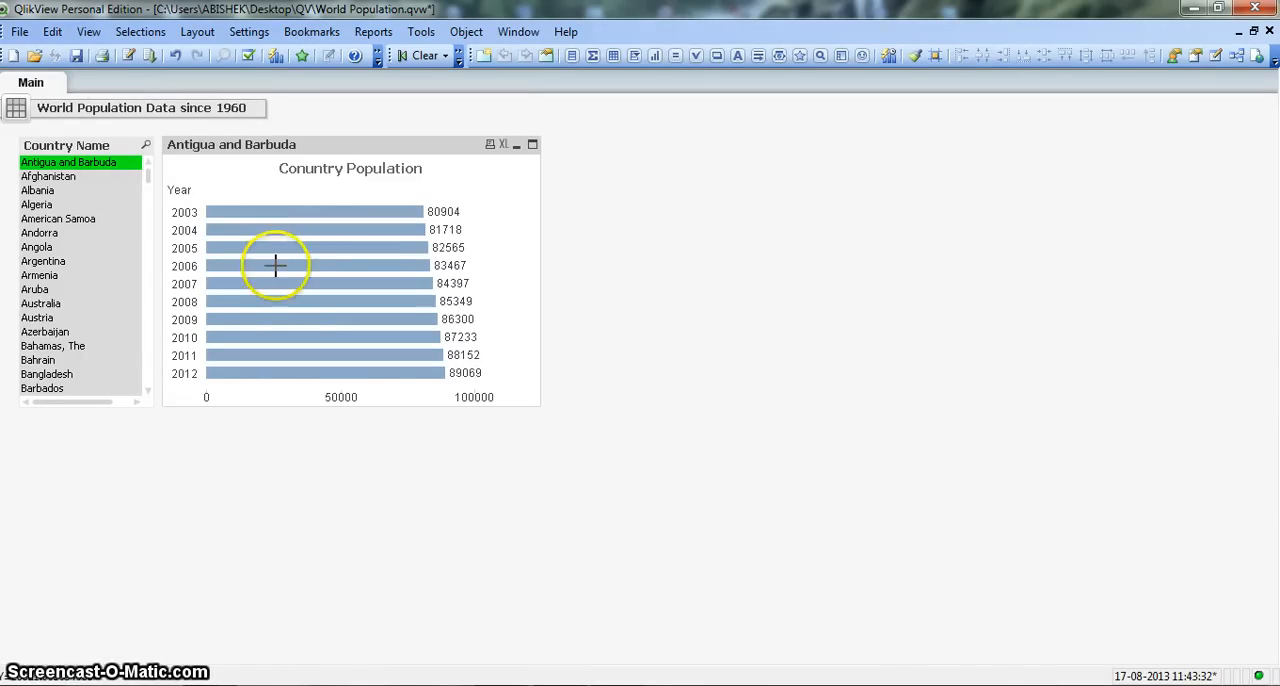
mouse_move(277, 265)
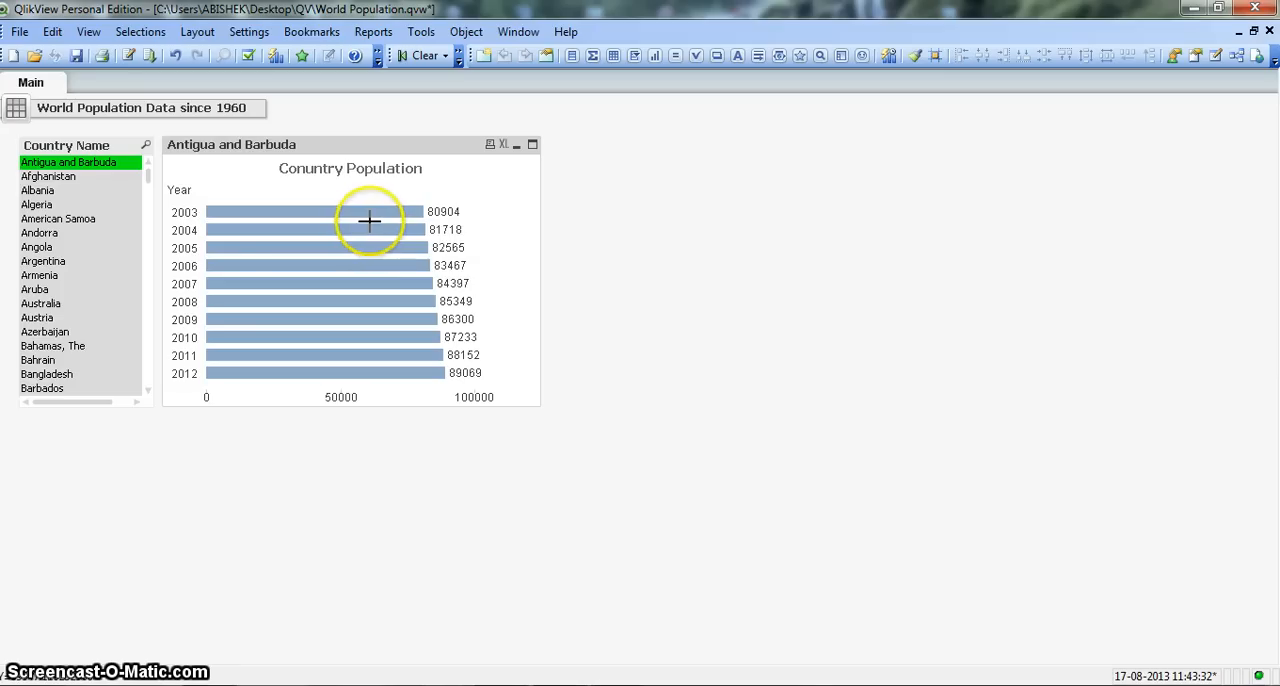
mouse_move(370, 220)
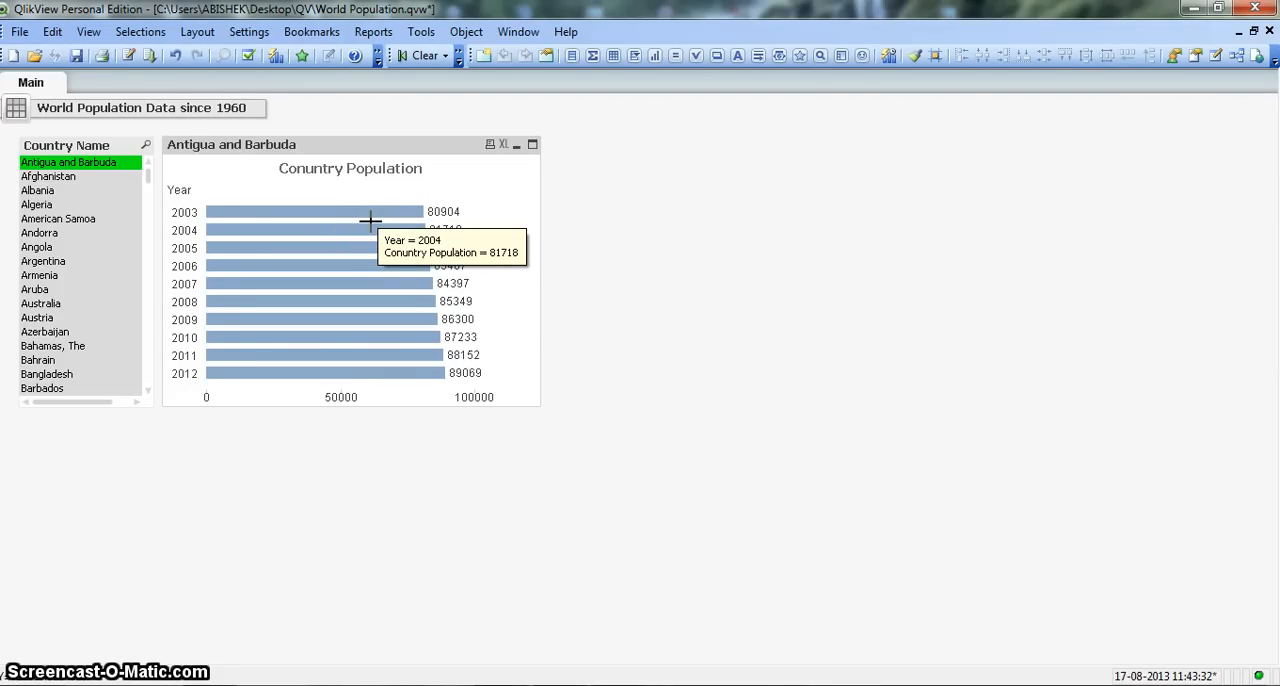
Step: Set the number format of the Conuntry Population expression to Integer with the #,##0 pattern and check the bars' values
right_click(370, 221)
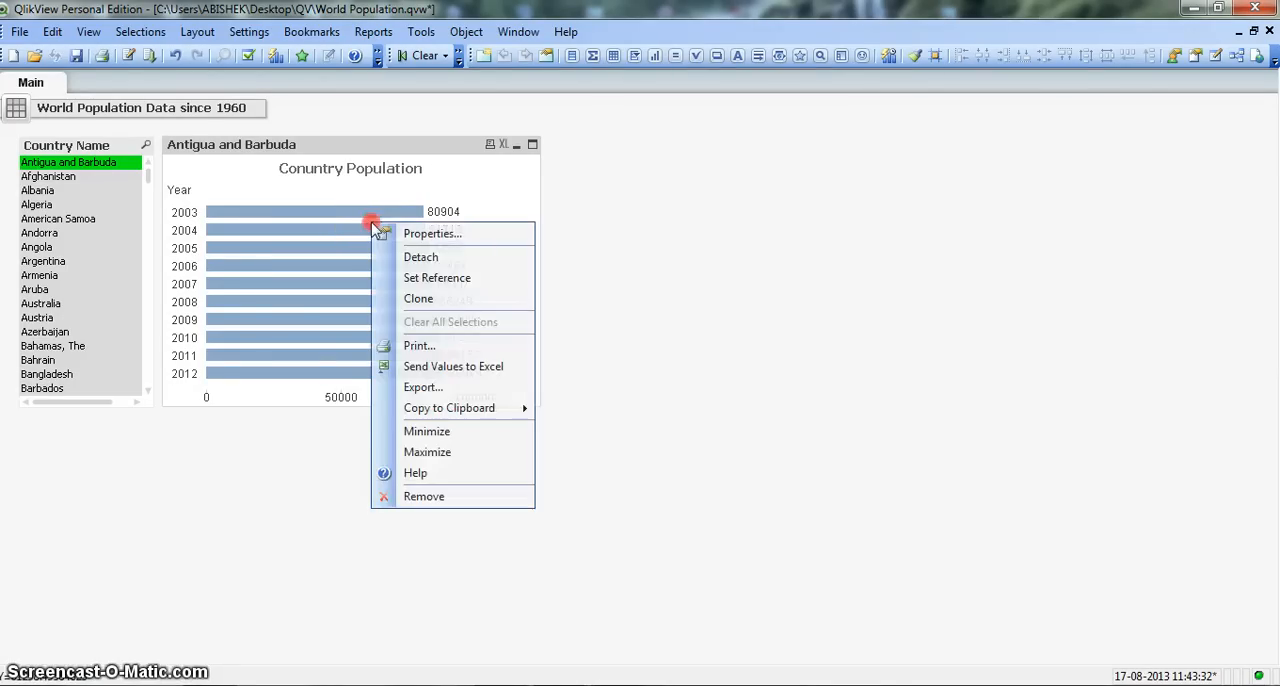
click(412, 236)
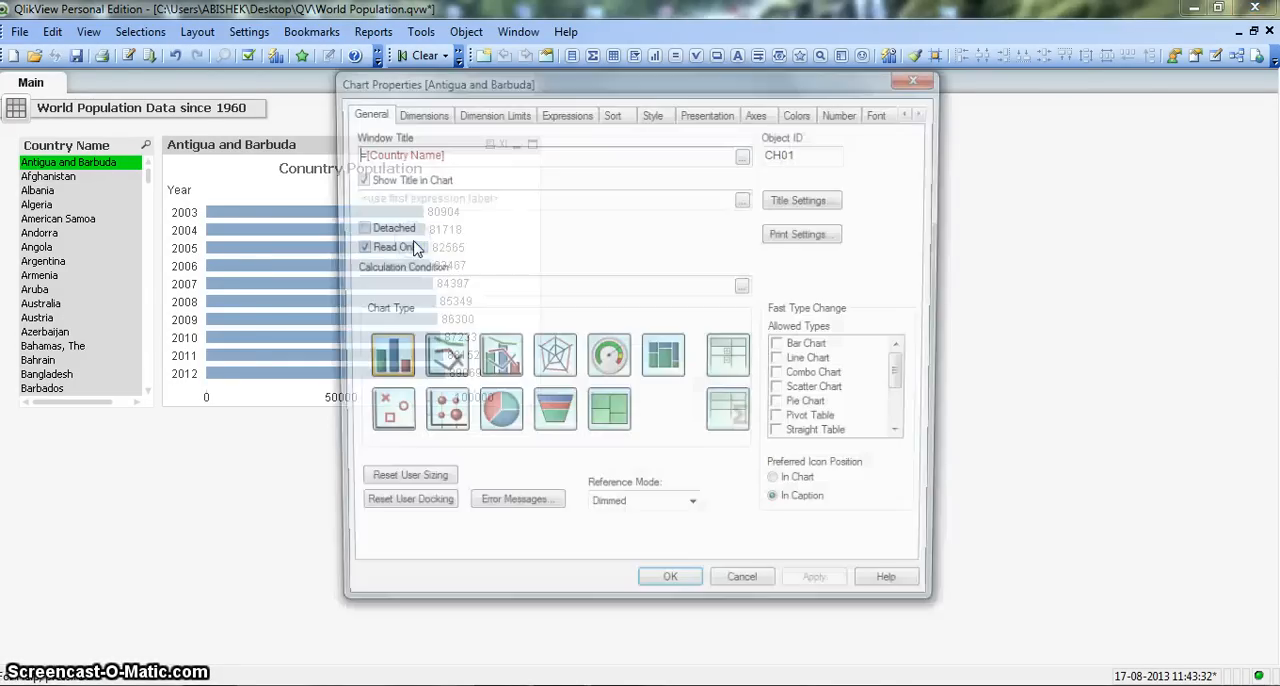
click(843, 111)
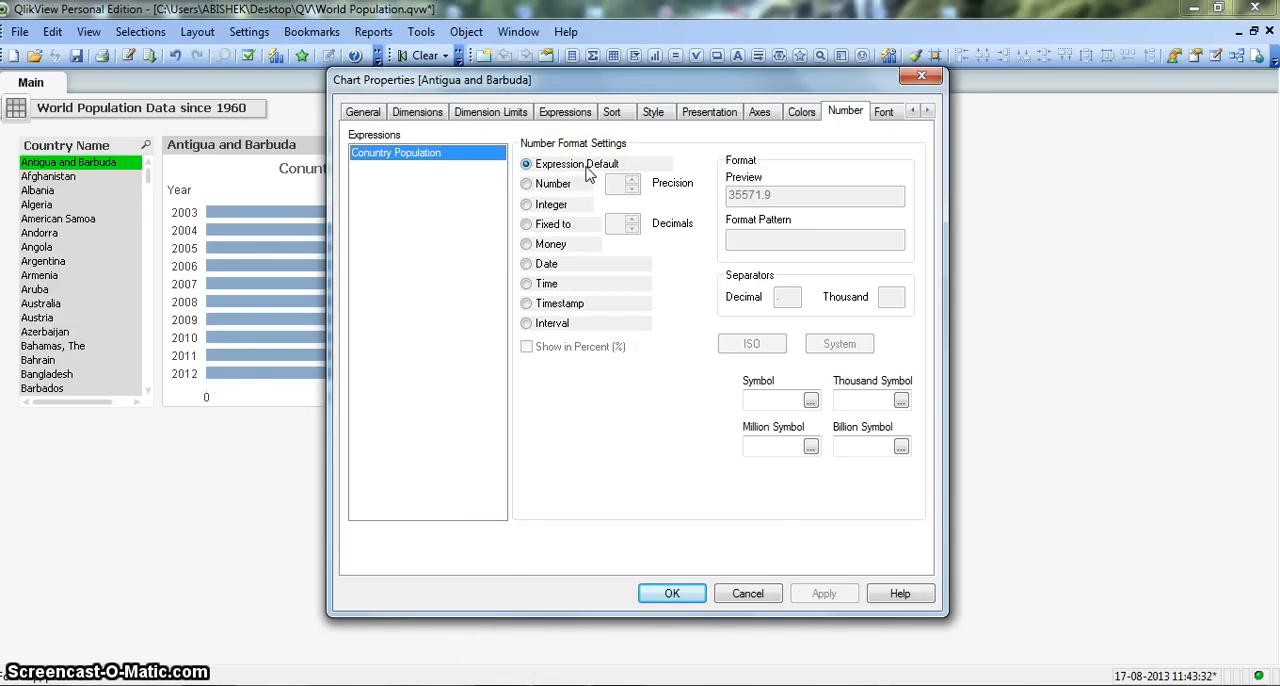
click(527, 204)
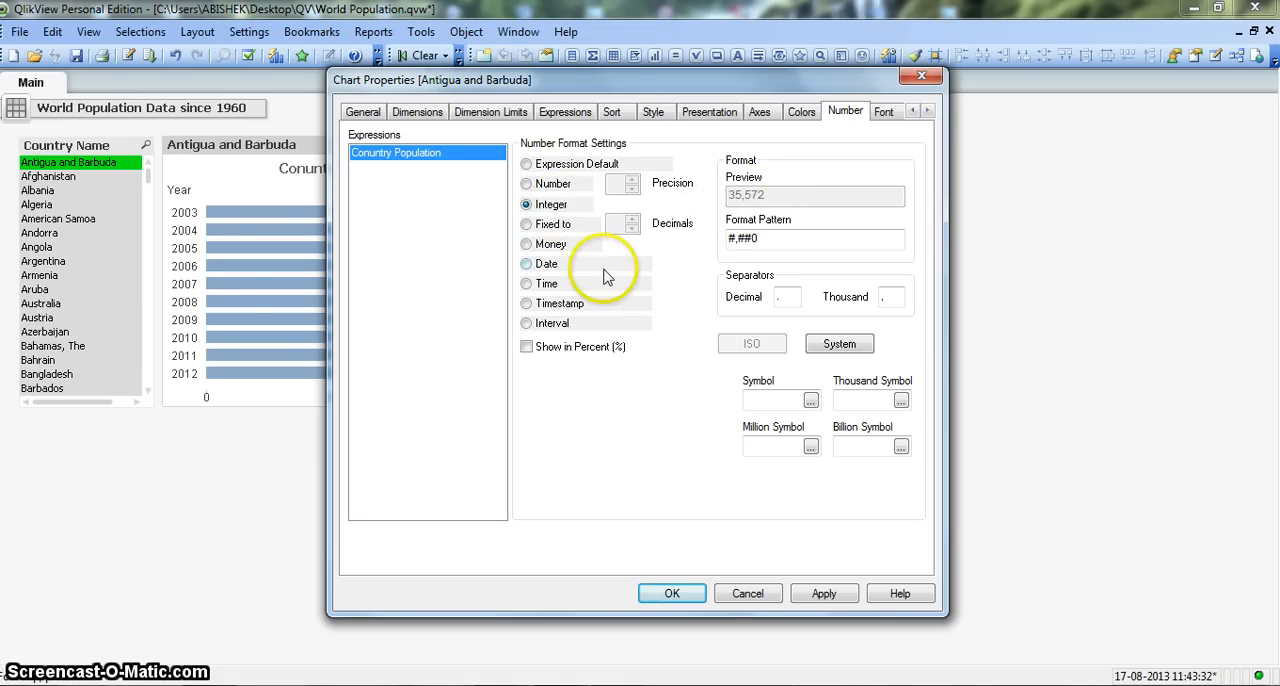
click(824, 593)
click(670, 594)
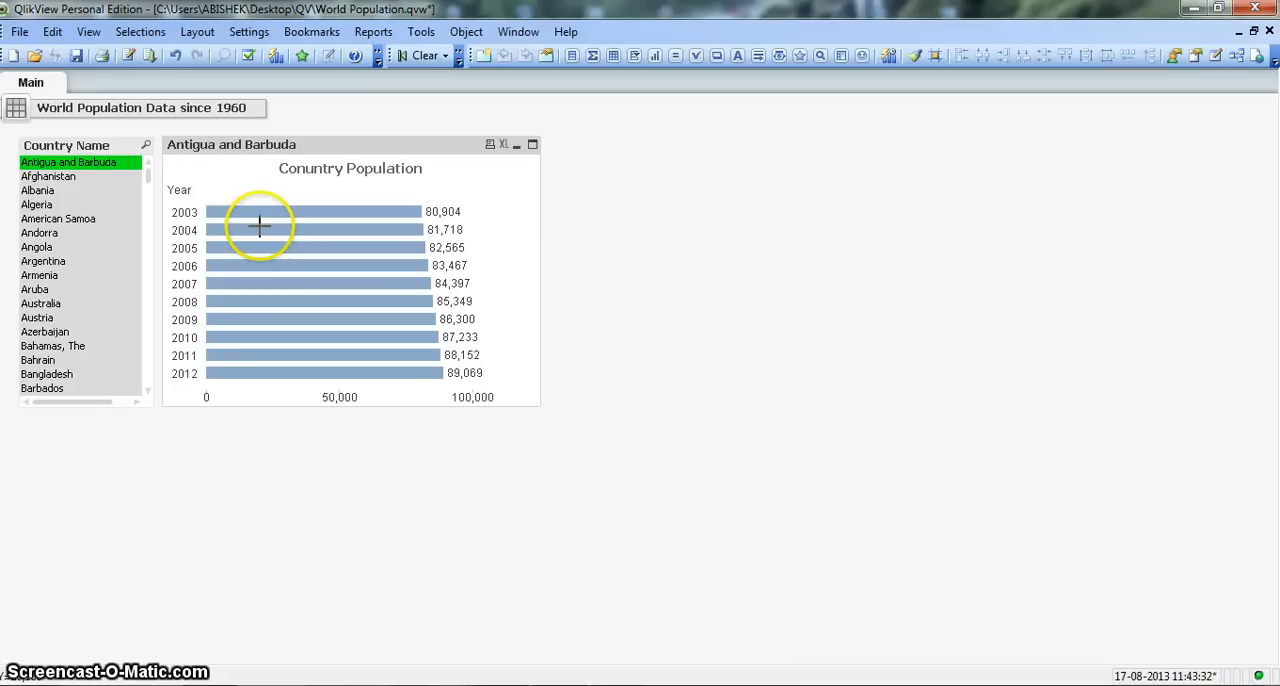
mouse_move(263, 220)
mouse_move(293, 247)
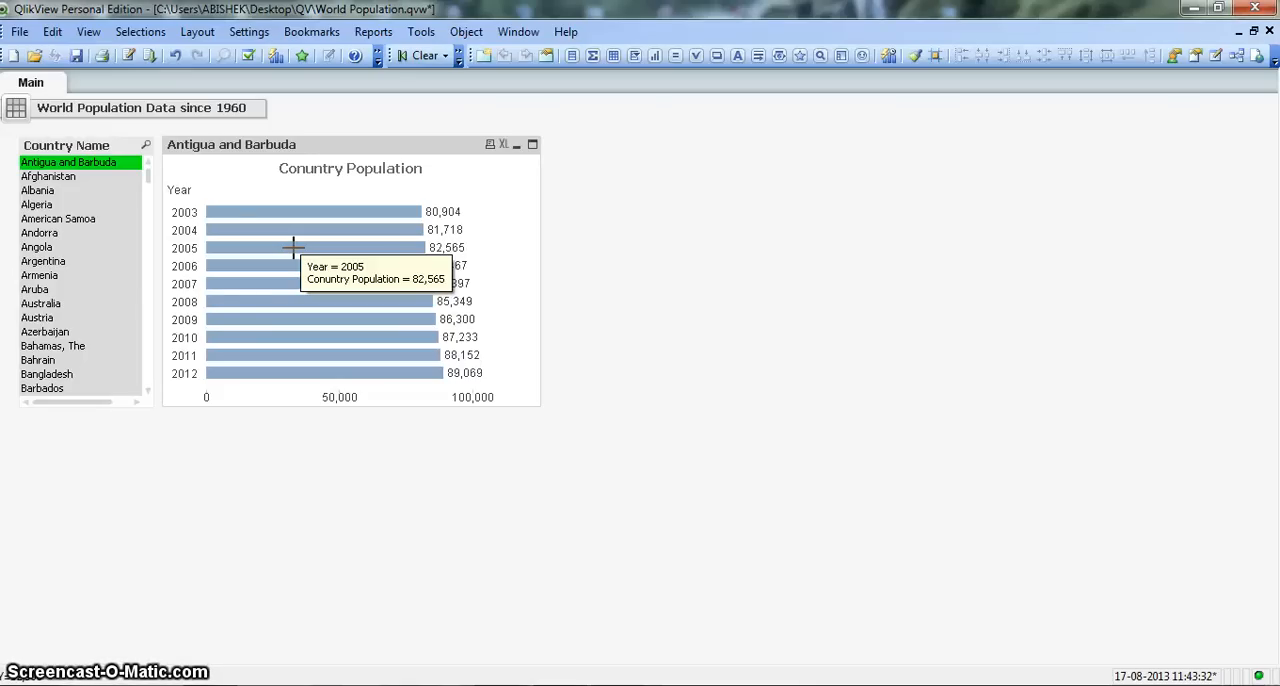
click(266, 232)
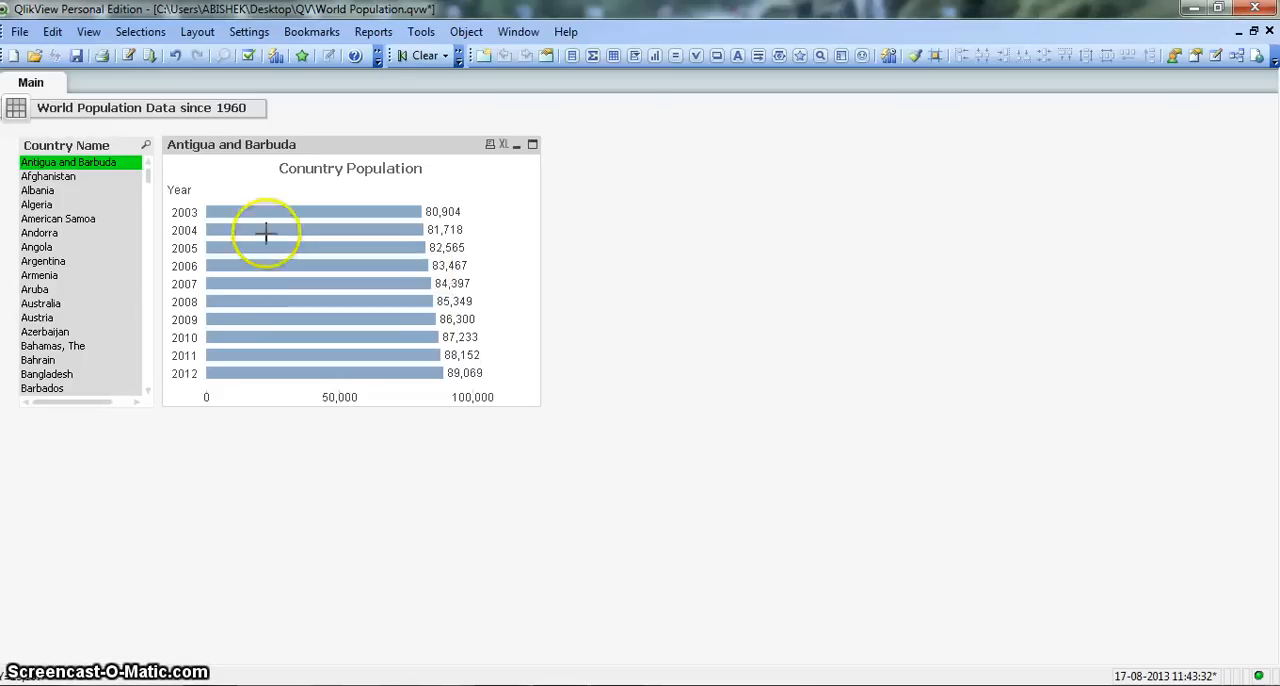
Step: Detach the population chart and test it by selecting several countries in turn, including Andorra, Australia, American Samoa and Aruba, ending with Bahamas, The
right_click(220, 152)
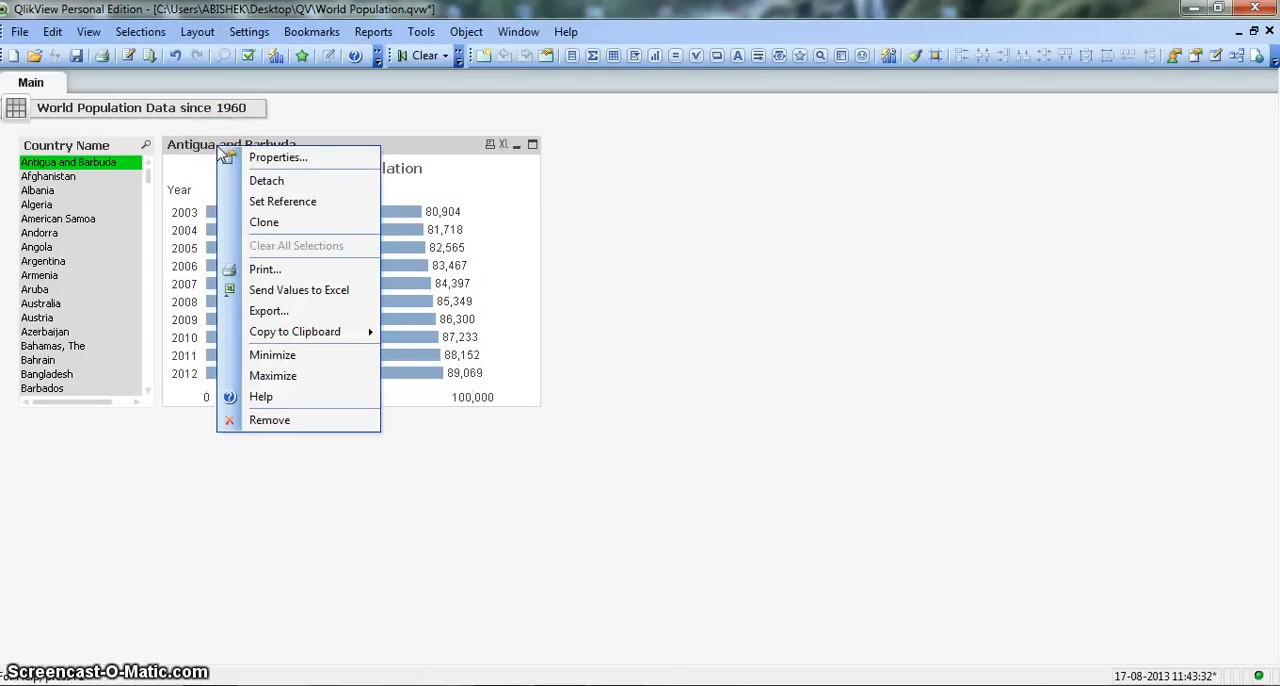
click(262, 182)
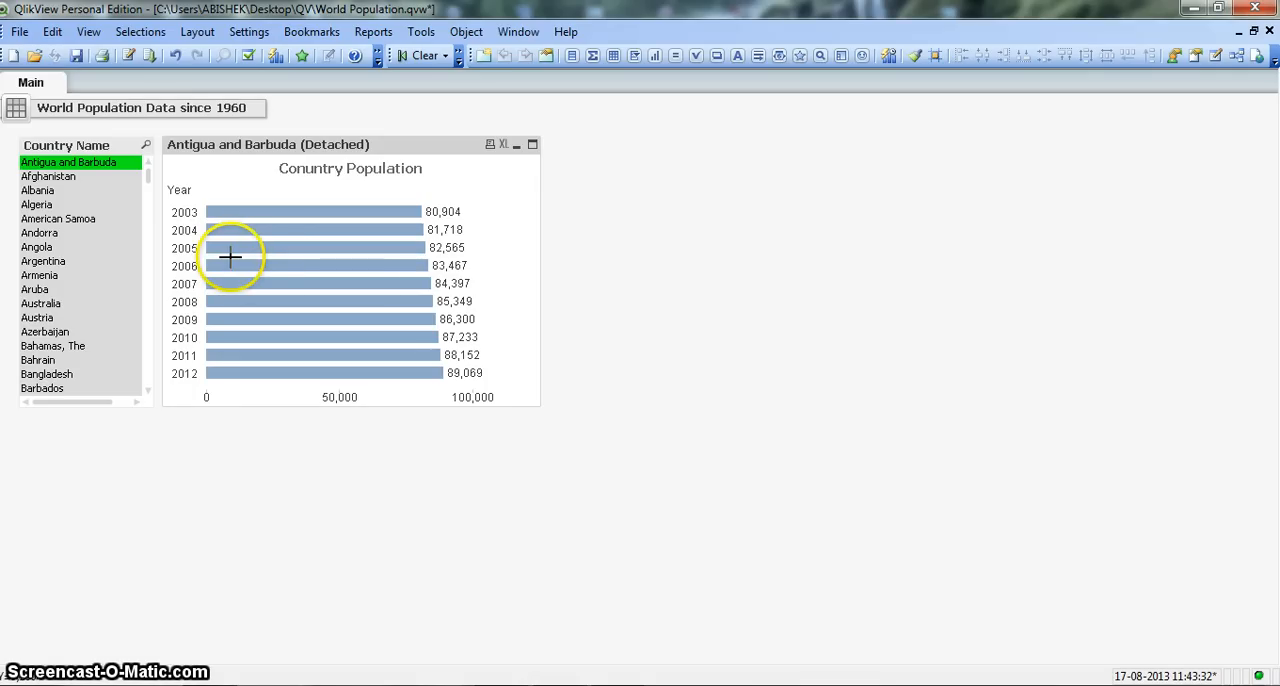
click(42, 232)
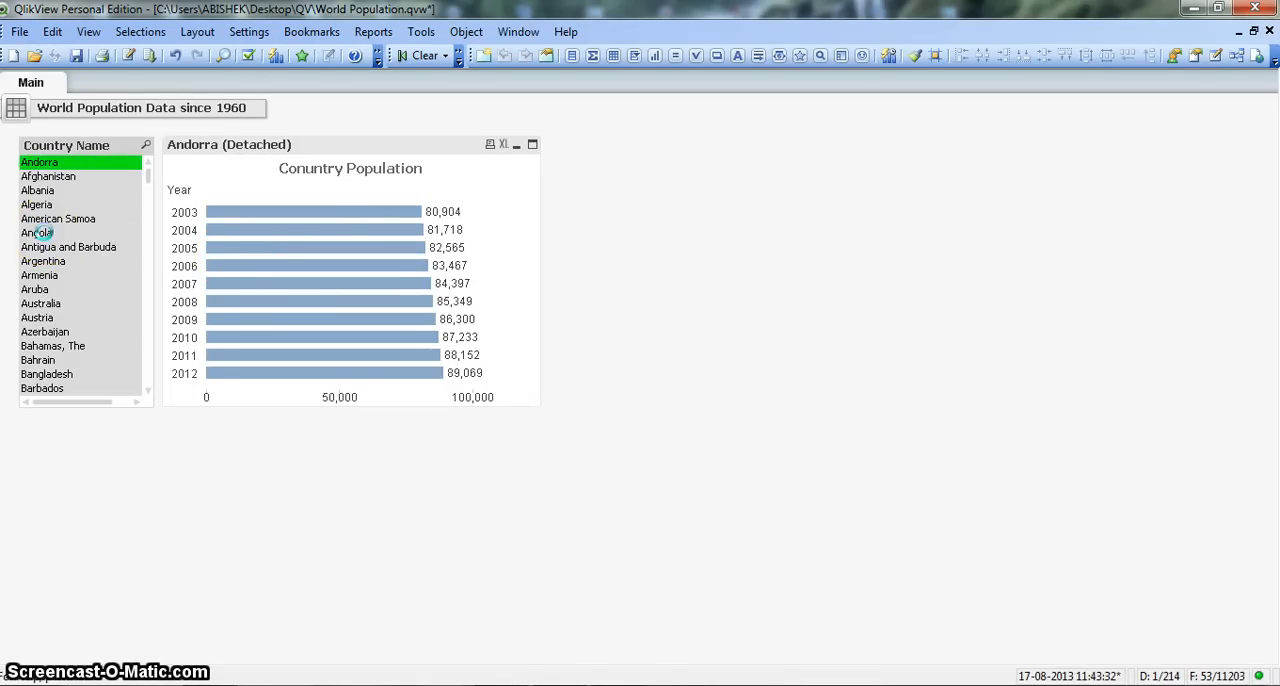
click(45, 275)
click(55, 306)
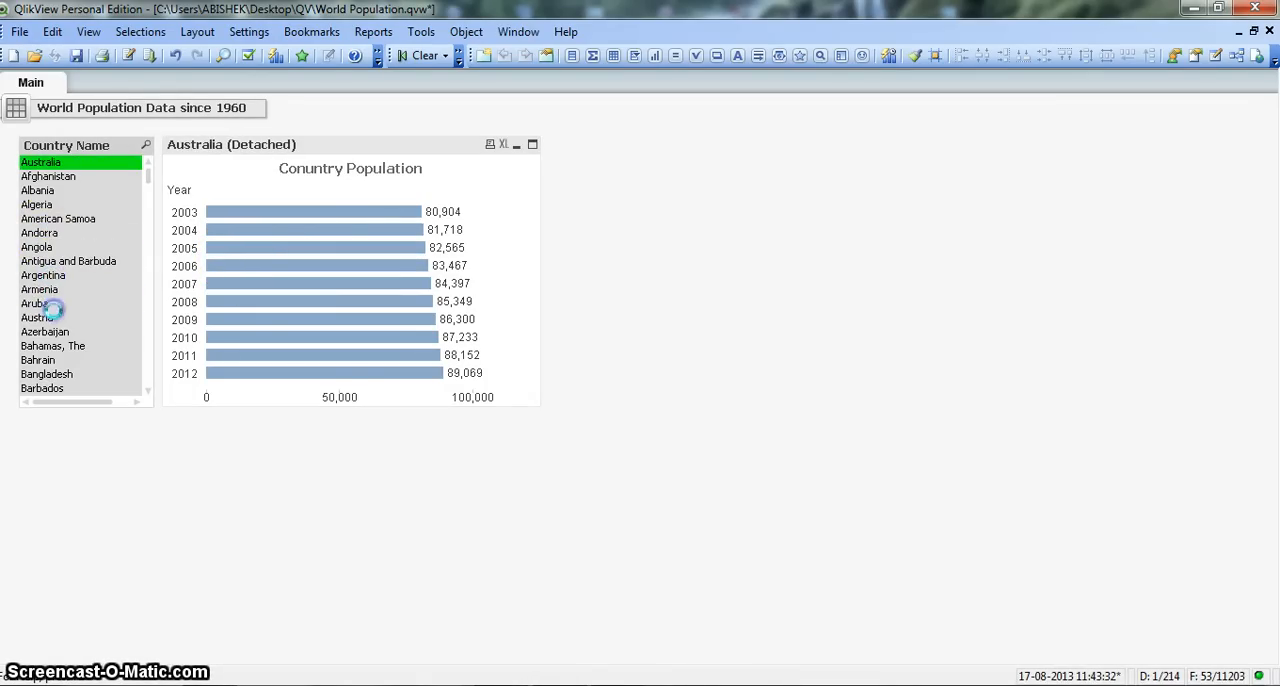
click(58, 218)
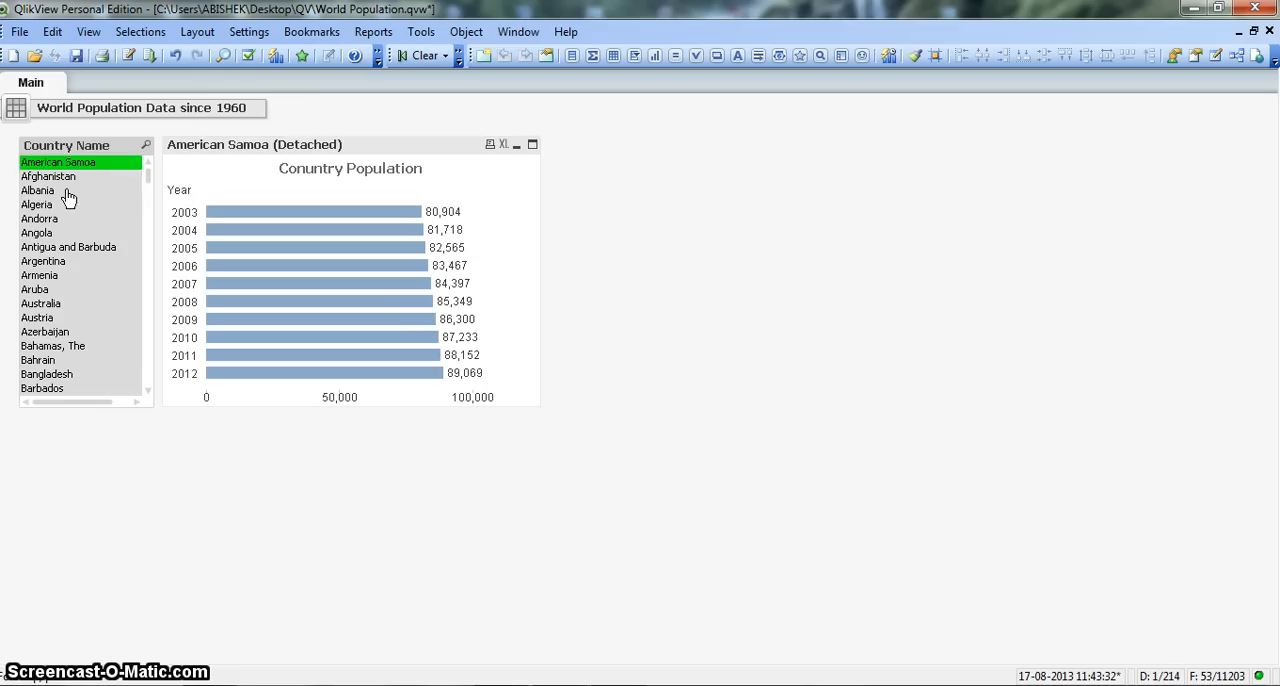
click(62, 194)
click(70, 289)
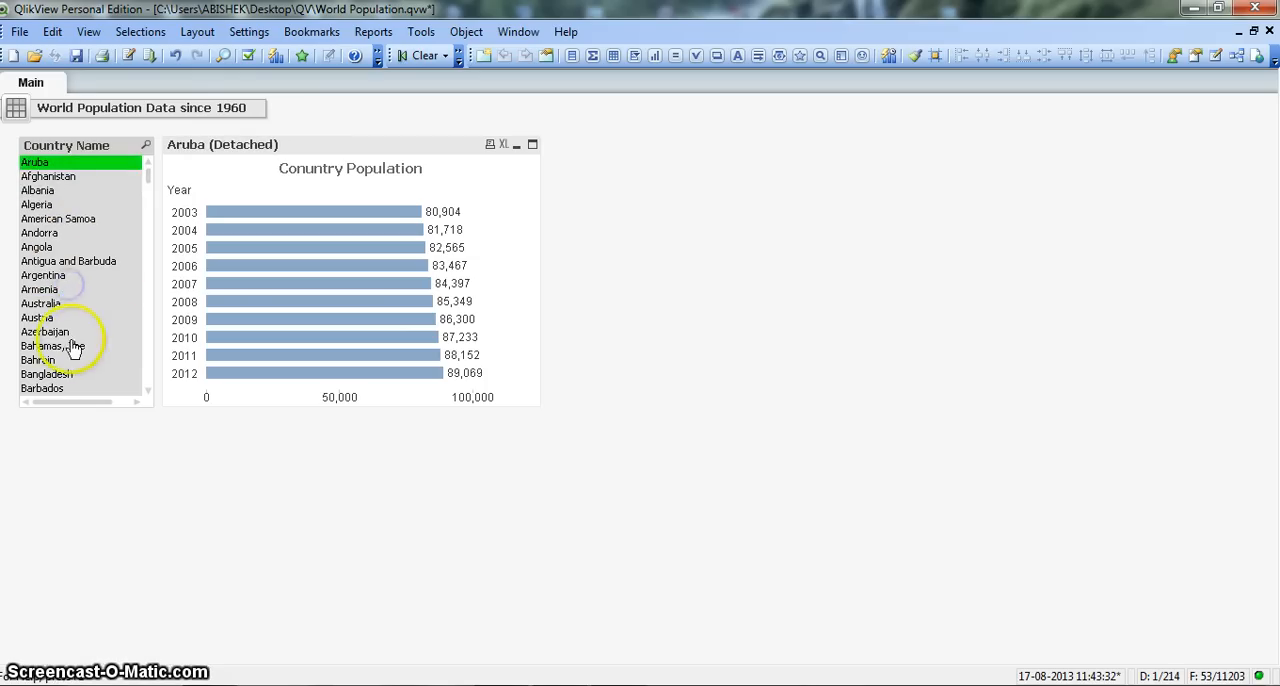
click(65, 345)
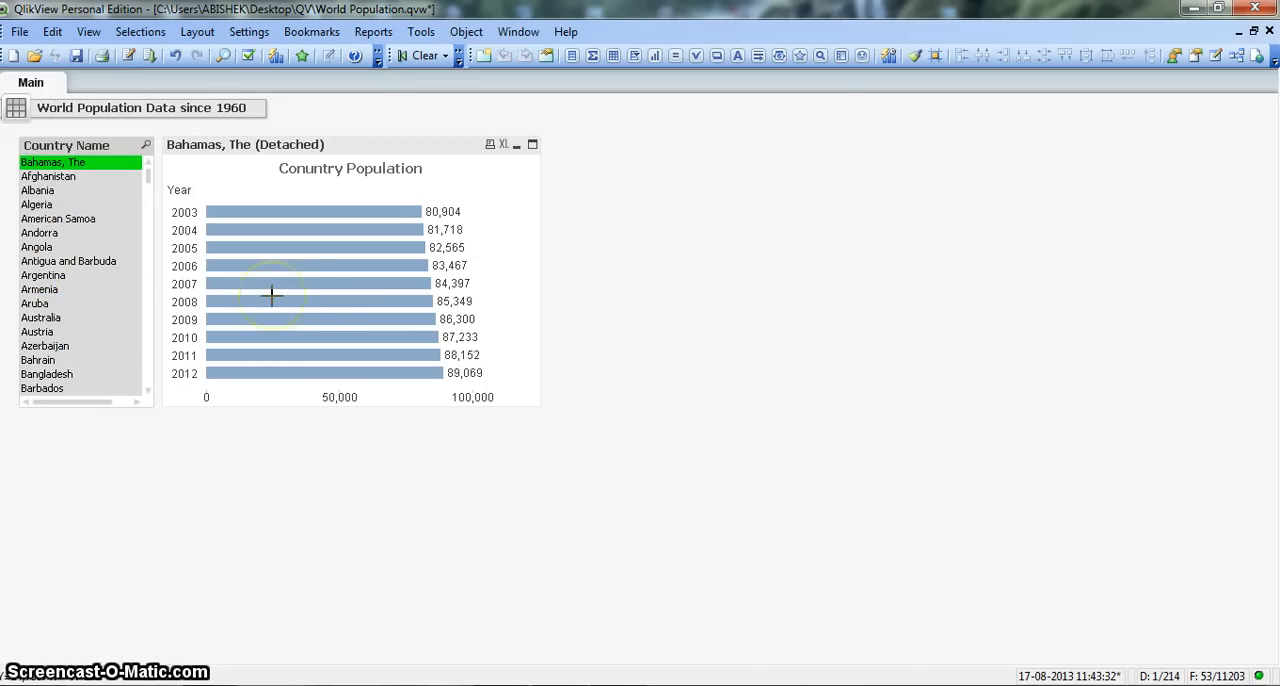
mouse_move(271, 295)
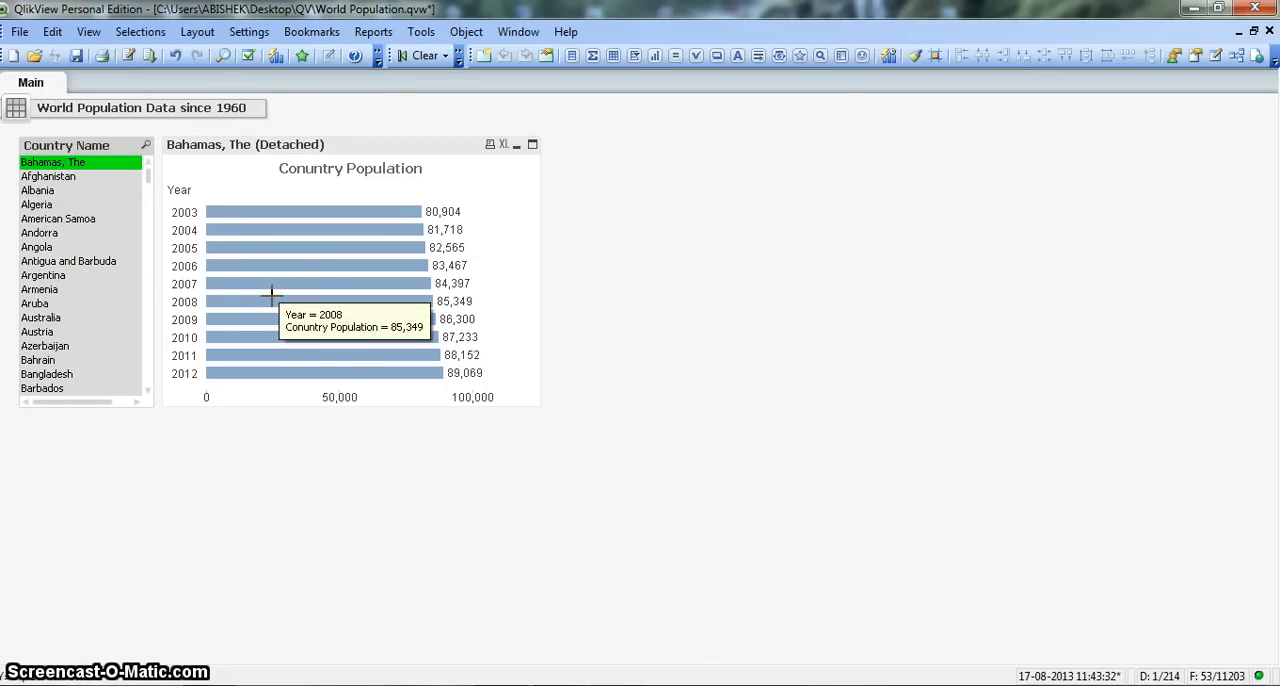